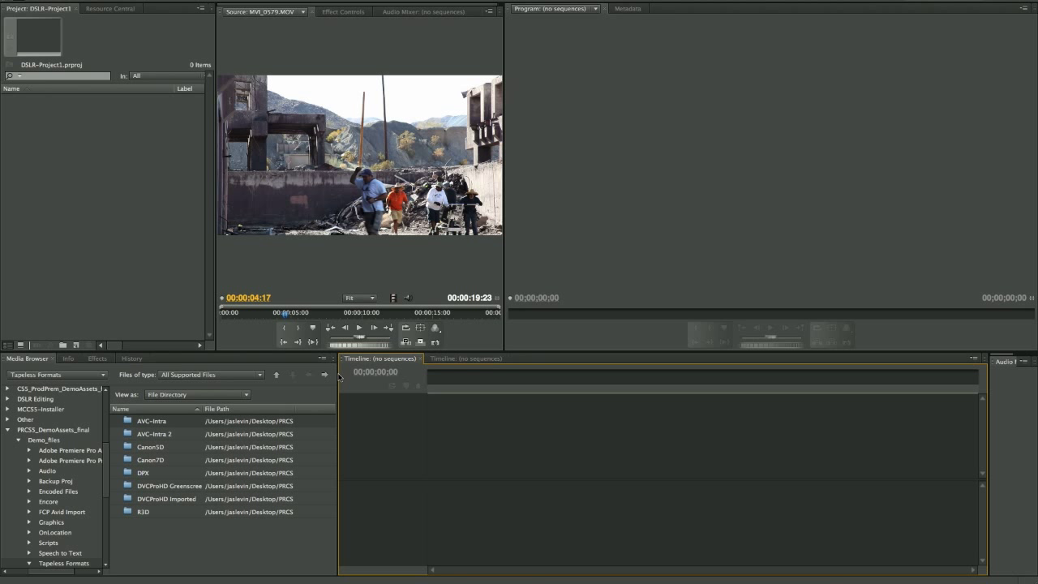
Create a new sequence named "Mixed DSLR" from the Digital SLR preset DSLR 1080p30, reviewing its general settings before confirming
{"action": "left_click", "coordinate": [75, 345]}
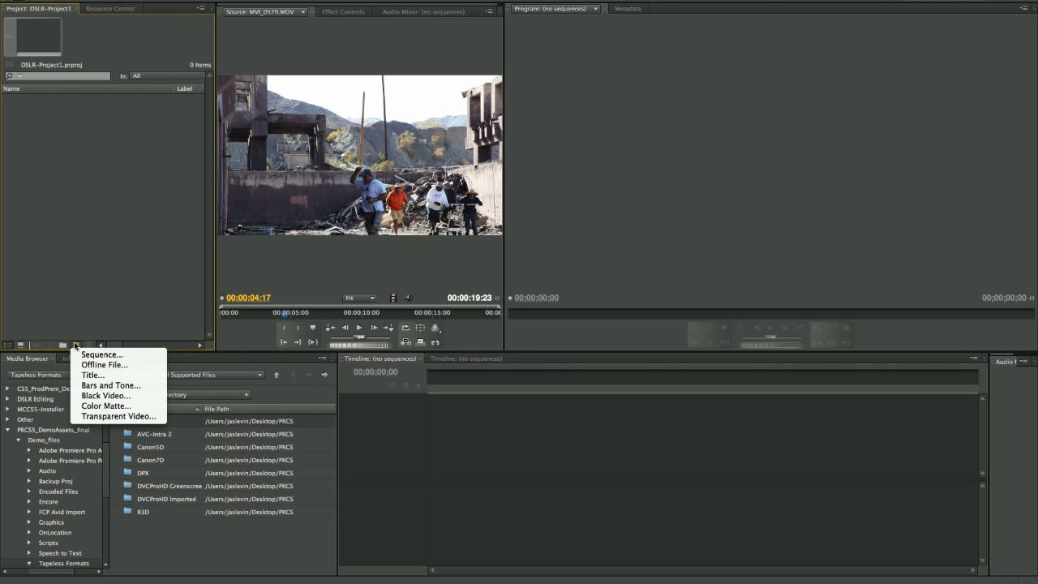
{"action": "left_click", "coordinate": [112, 357]}
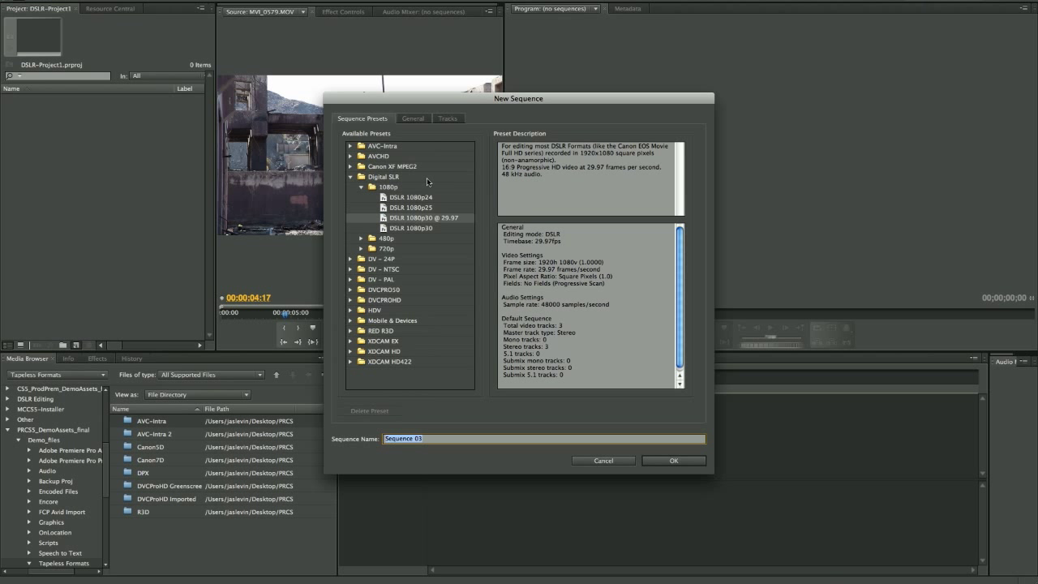
{"action": "left_click", "coordinate": [362, 239]}
{"action": "left_click", "coordinate": [361, 269]}
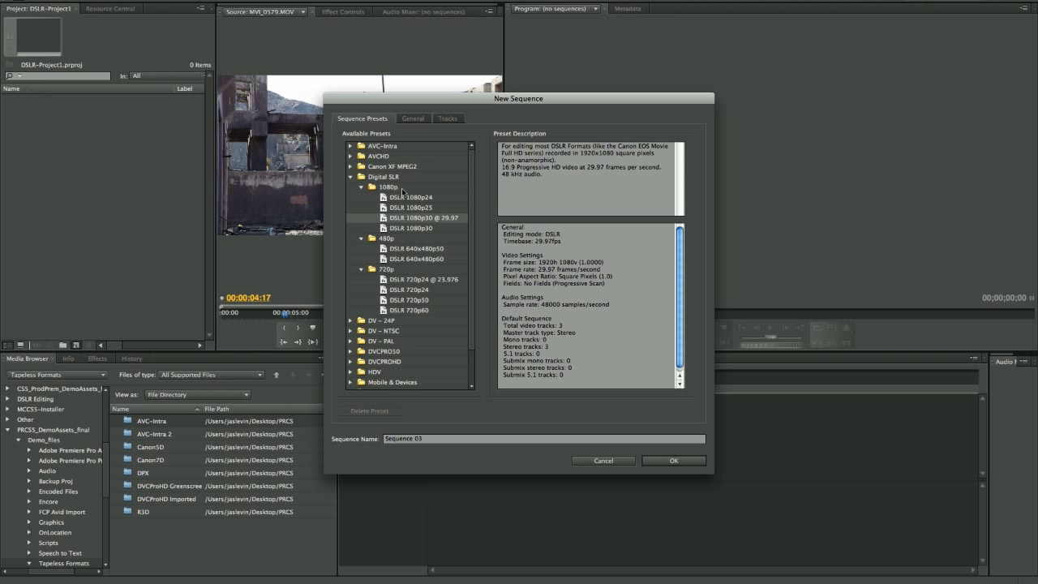
{"action": "left_click", "coordinate": [422, 228]}
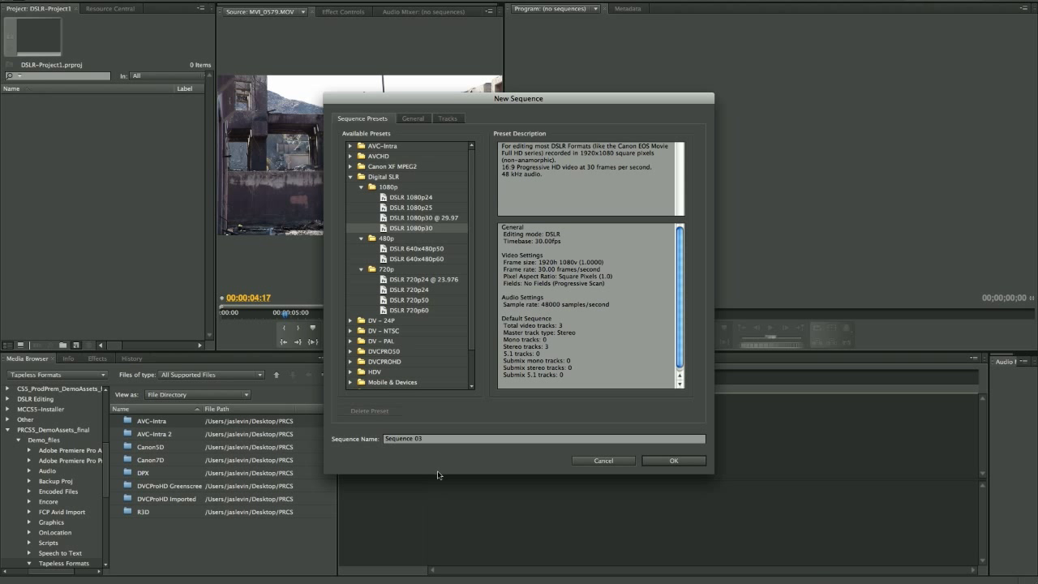
{"action": "left_click_drag", "start_coordinate": [433, 444], "coordinate": [343, 437]}
{"action": "type", "text": "Mixed DSLR"}
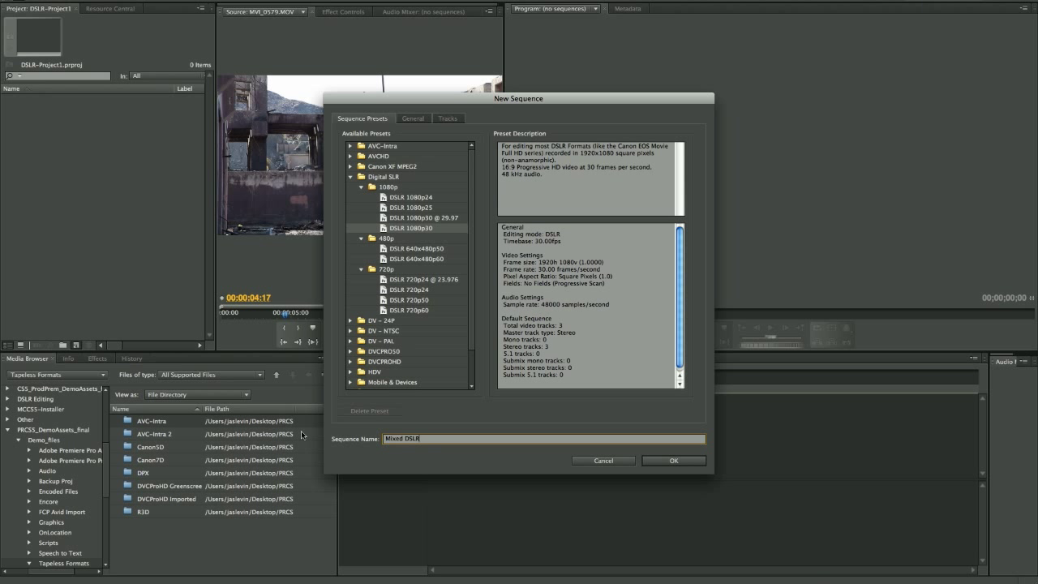
{"action": "left_click", "coordinate": [412, 119]}
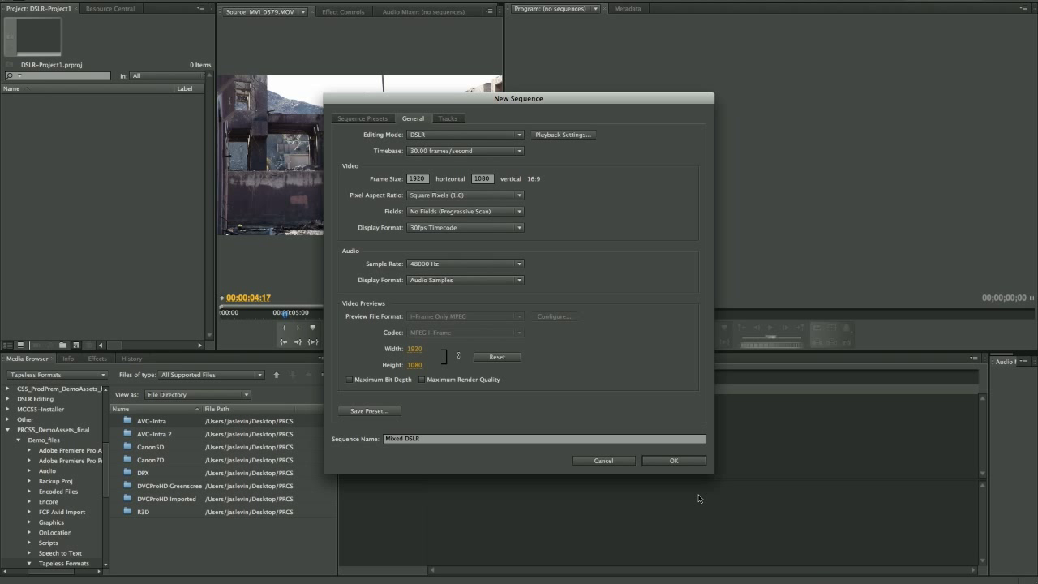
{"action": "left_click", "coordinate": [678, 462]}
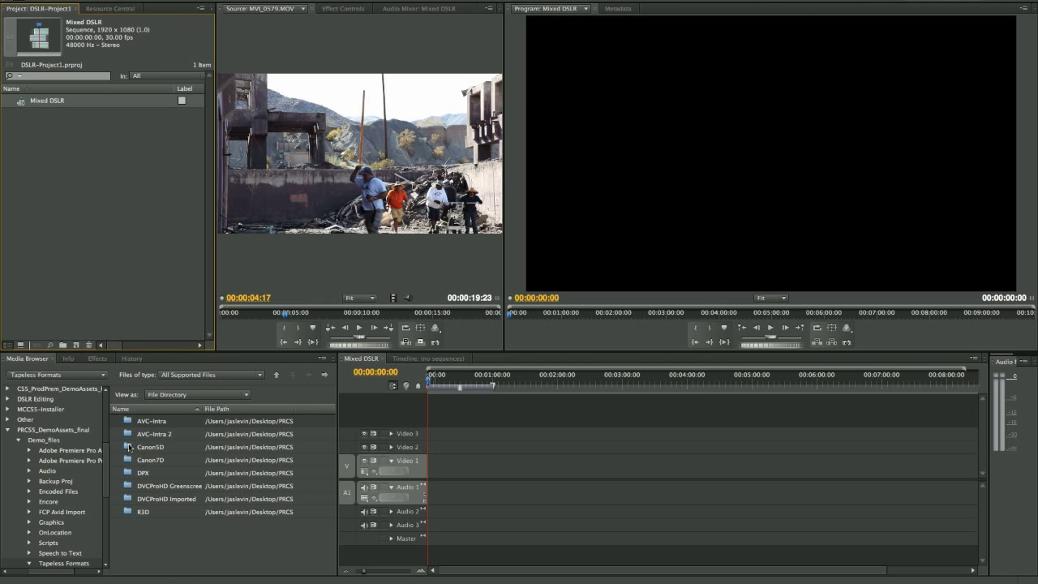
Load MVI_0585.MOV from the Canon5D folder into the Source monitor and set its playback resolution to 1/4
{"action": "double_click", "coordinate": [129, 447]}
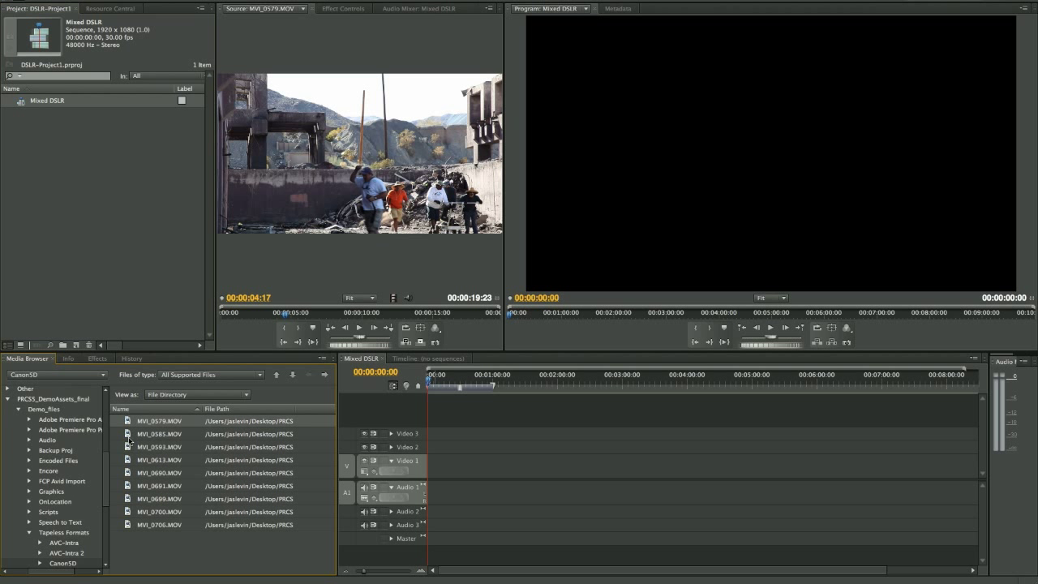
{"action": "double_click", "coordinate": [127, 431]}
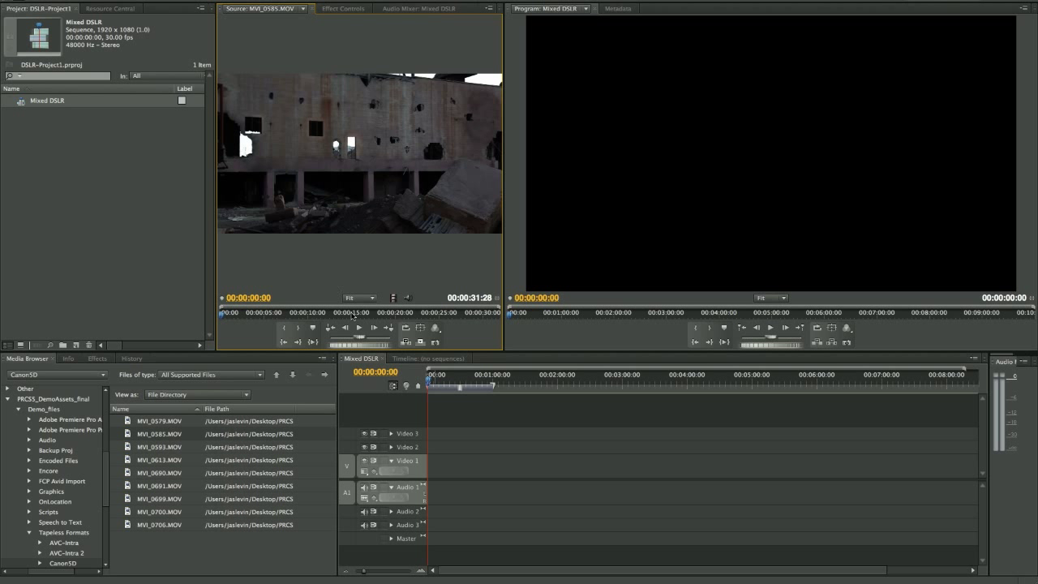
{"action": "left_click", "coordinate": [434, 327]}
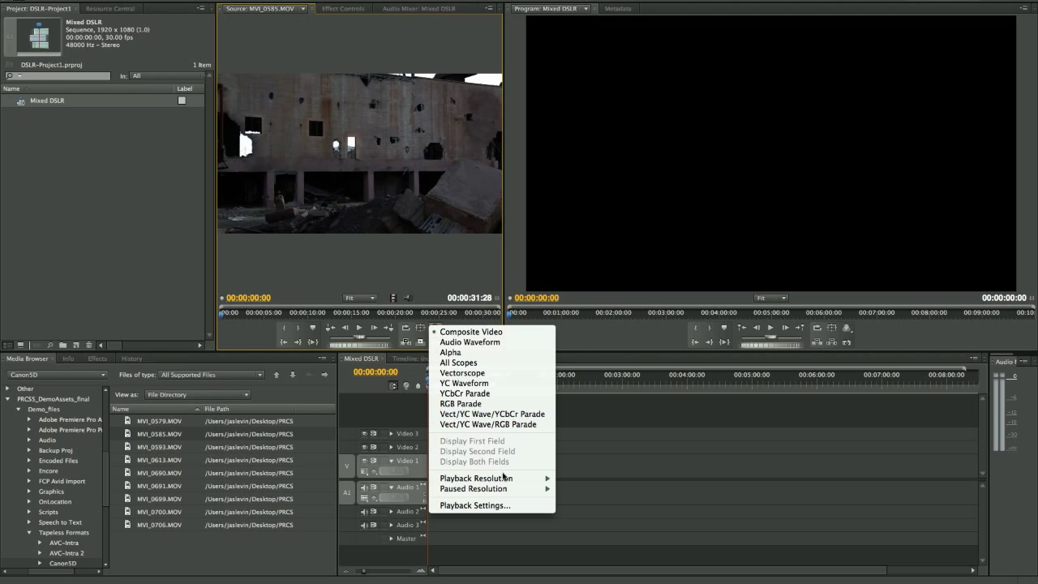
{"action": "mouse_move", "coordinate": [504, 478]}
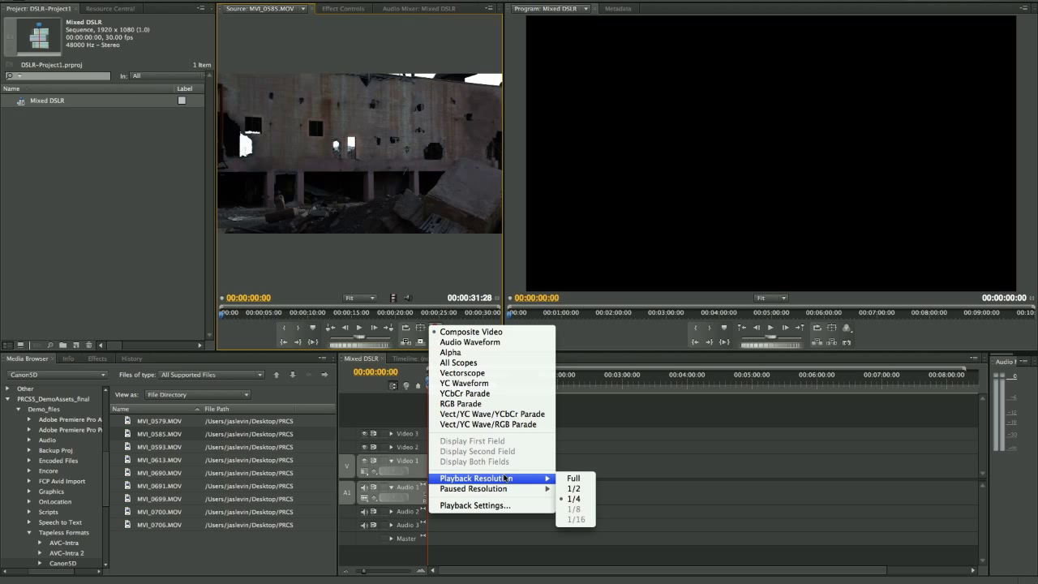
{"action": "left_click", "coordinate": [574, 499]}
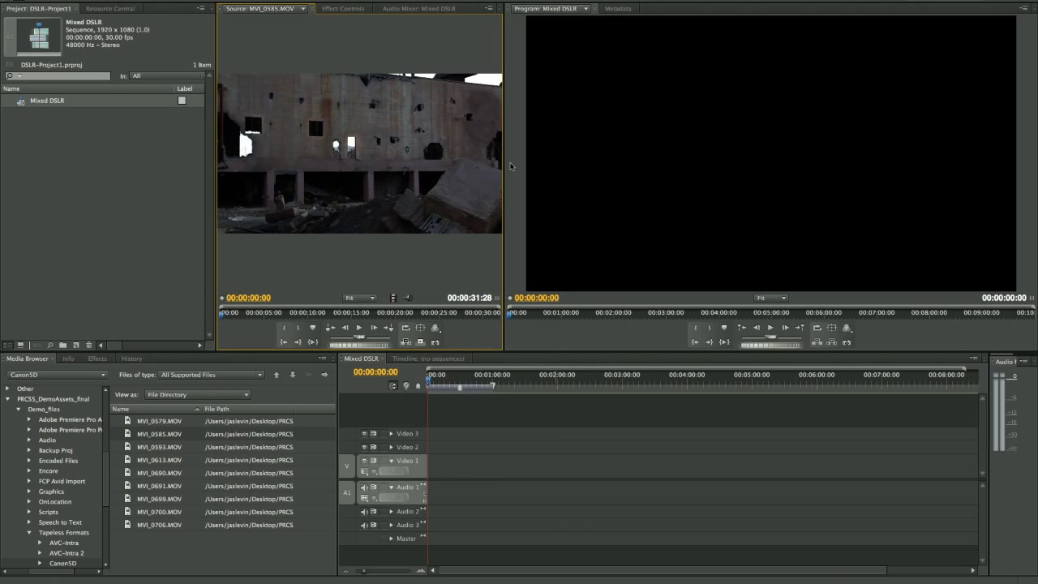
Preview MVI_0585.MOV in a widened Source monitor up to about 00:00:12:05 and add the clip to the project
{"action": "left_click_drag", "start_coordinate": [504, 163], "coordinate": [625, 163]}
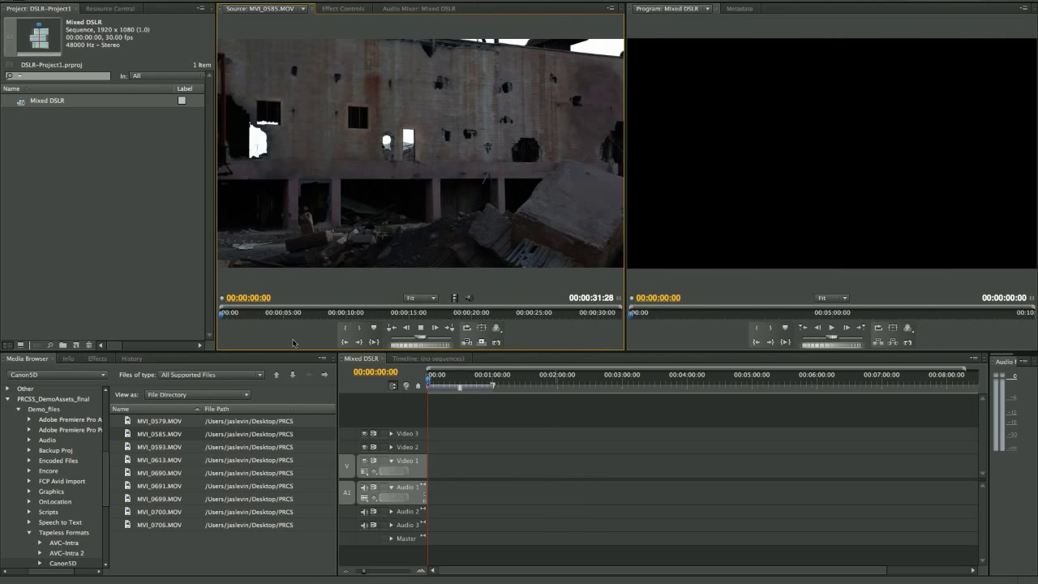
{"action": "key", "text": "space"}
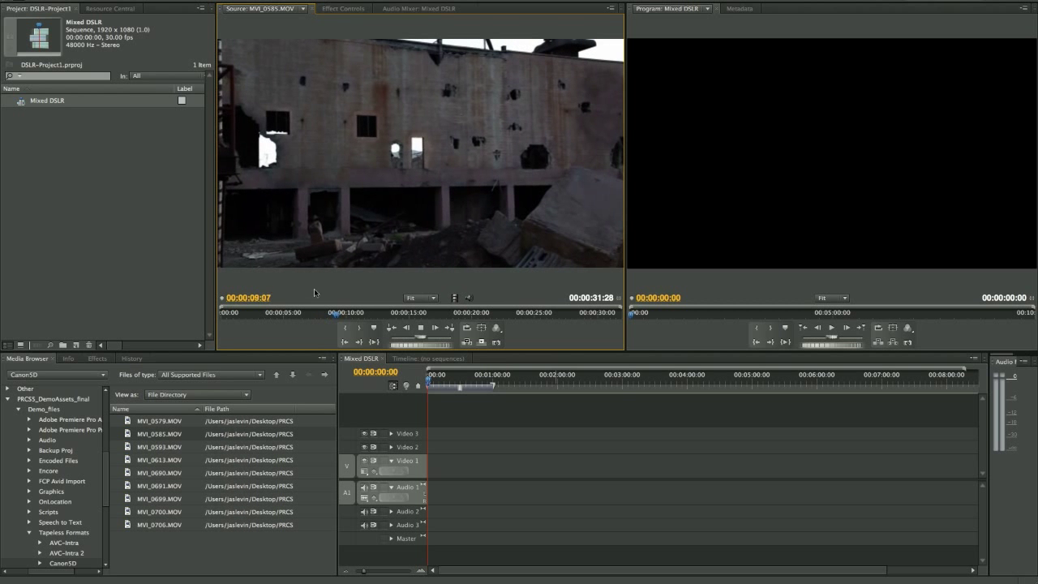
{"action": "key", "text": "space"}
{"action": "left_click_drag", "start_coordinate": [351, 321], "coordinate": [372, 316]}
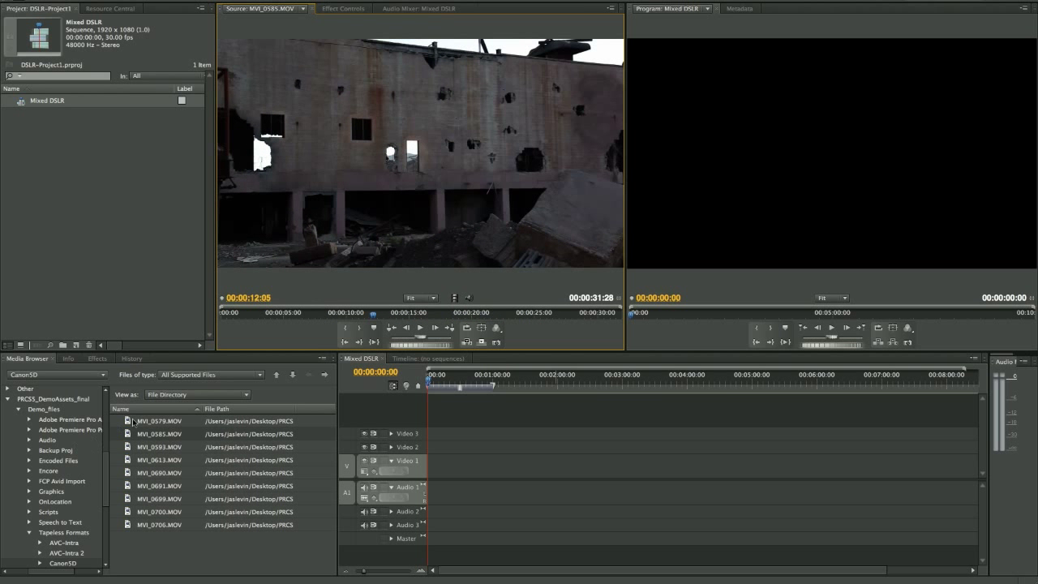
{"action": "left_click_drag", "start_coordinate": [421, 91], "coordinate": [60, 246]}
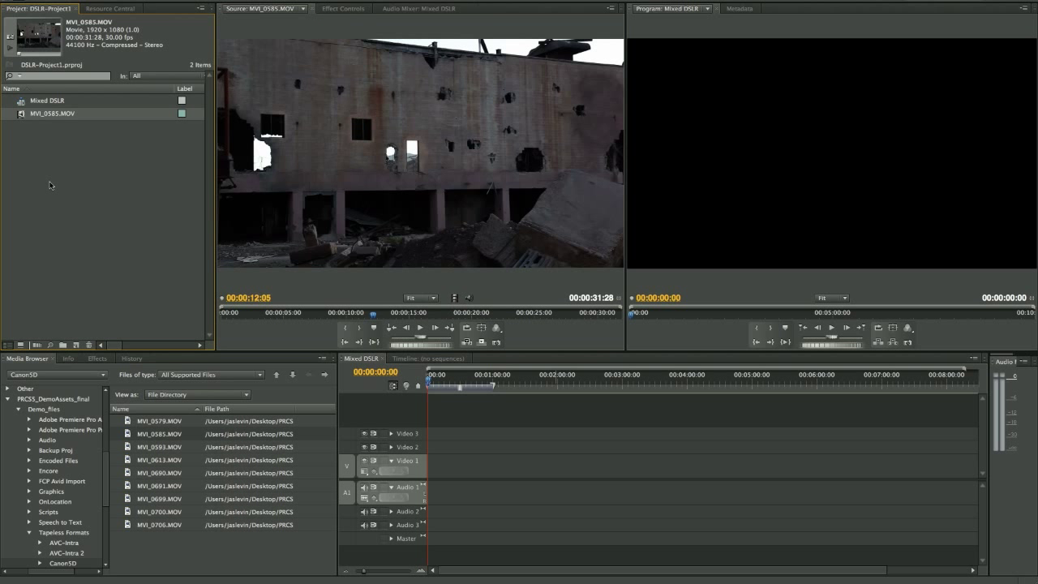
Load MVI_0579.MOV into the Source monitor and set its playback resolution to 1/2
{"action": "double_click", "coordinate": [127, 421]}
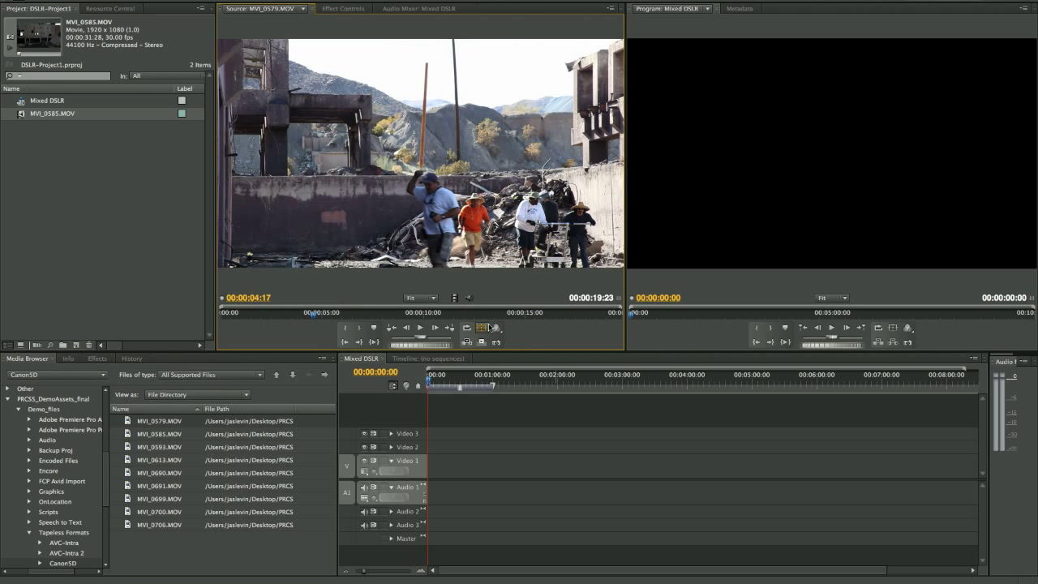
{"action": "left_click", "coordinate": [497, 327]}
{"action": "mouse_move", "coordinate": [551, 477]}
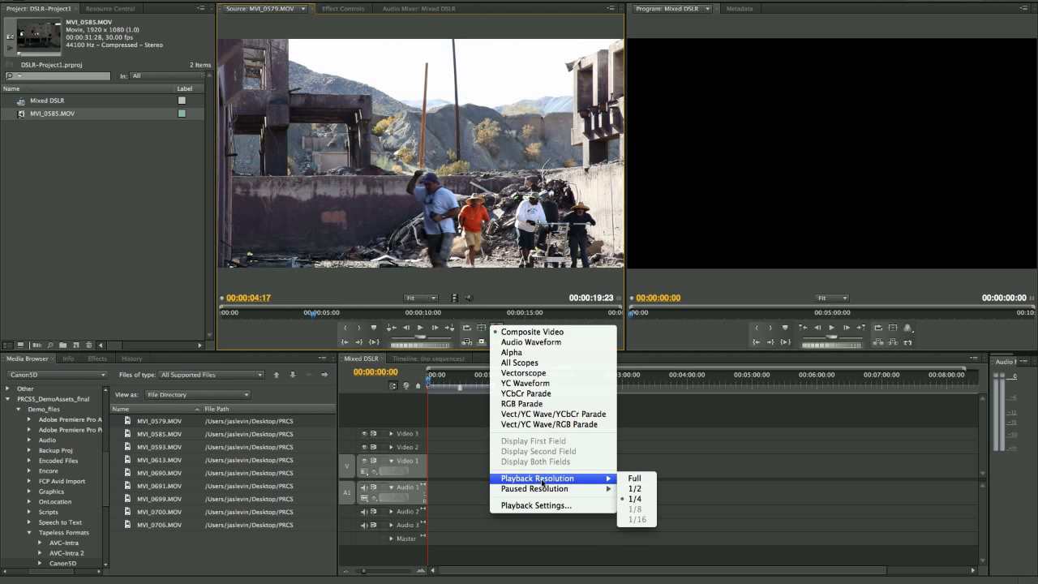
{"action": "left_click", "coordinate": [634, 489]}
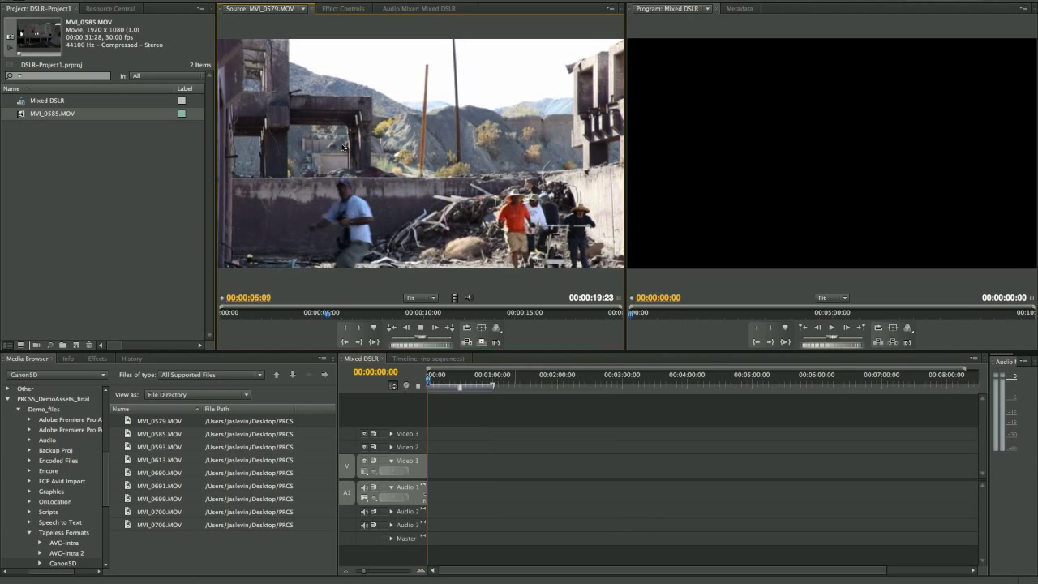
Play MVI_0579.MOV in the maximized Source monitor, pause at 00:00:12:08 and set the paused resolution to Full
{"action": "key", "text": "grave"}
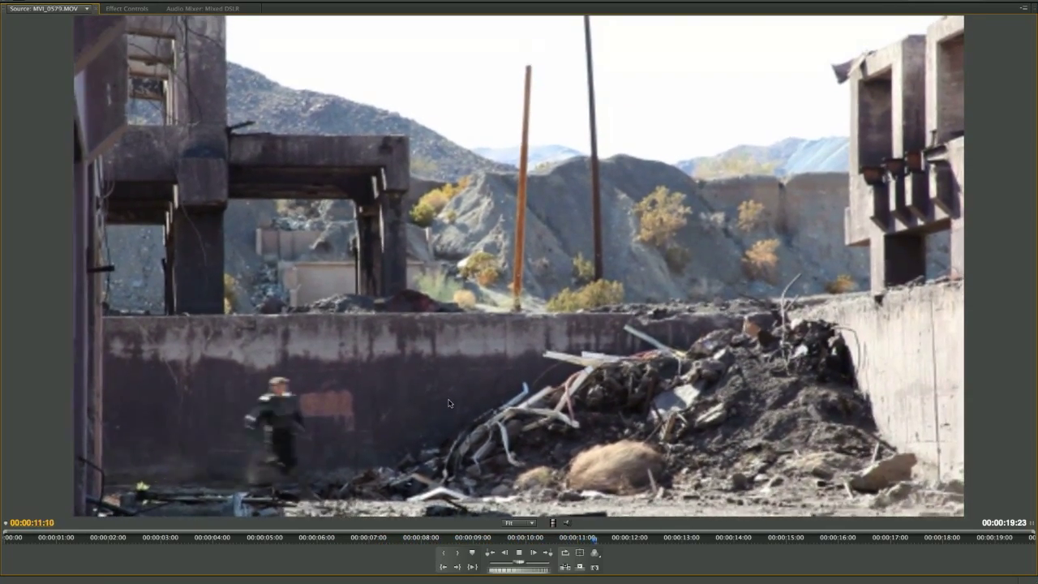
{"action": "key", "text": "space"}
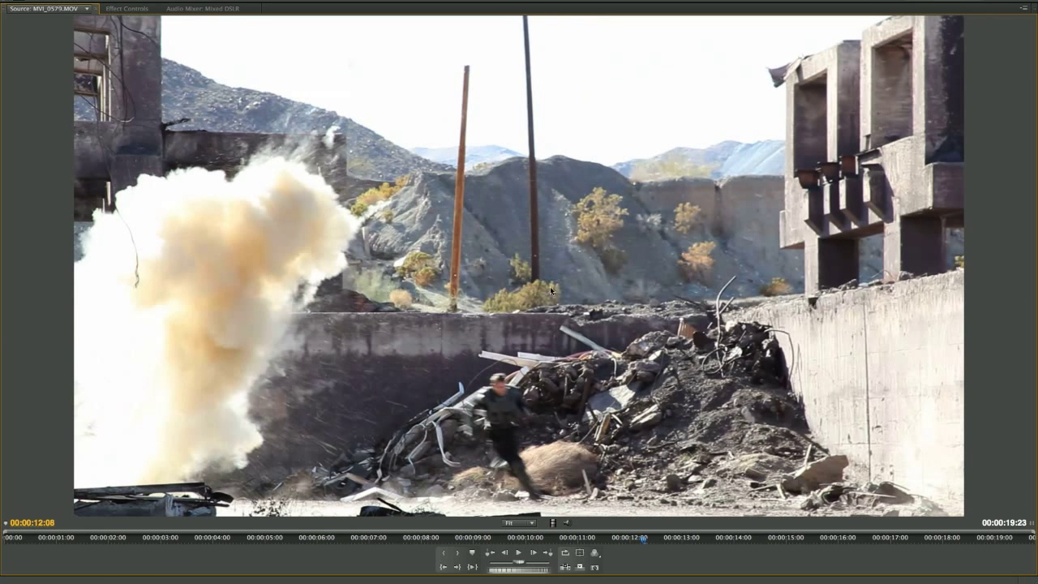
{"action": "left_click", "coordinate": [595, 566]}
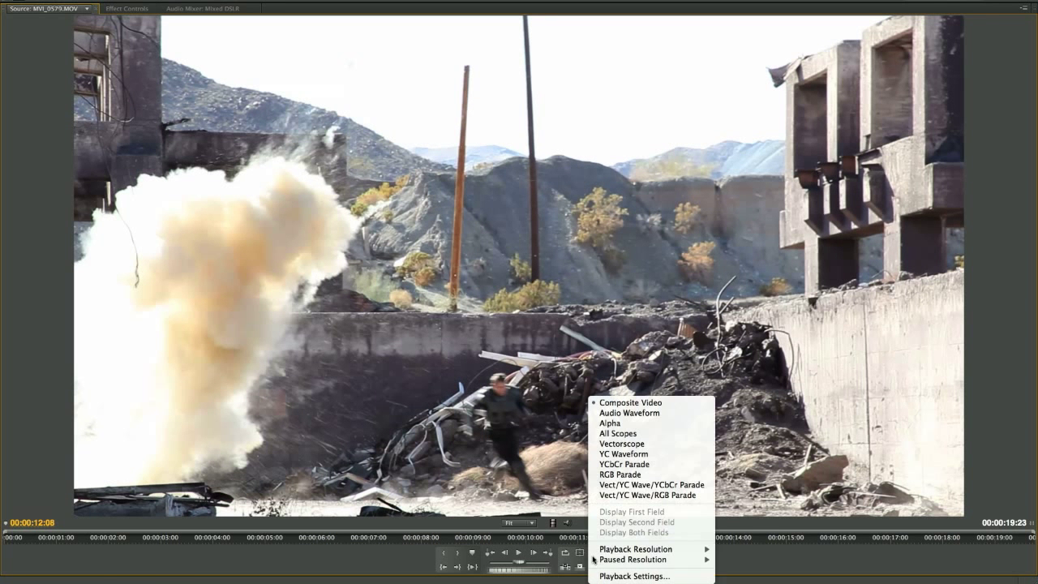
{"action": "mouse_move", "coordinate": [695, 561]}
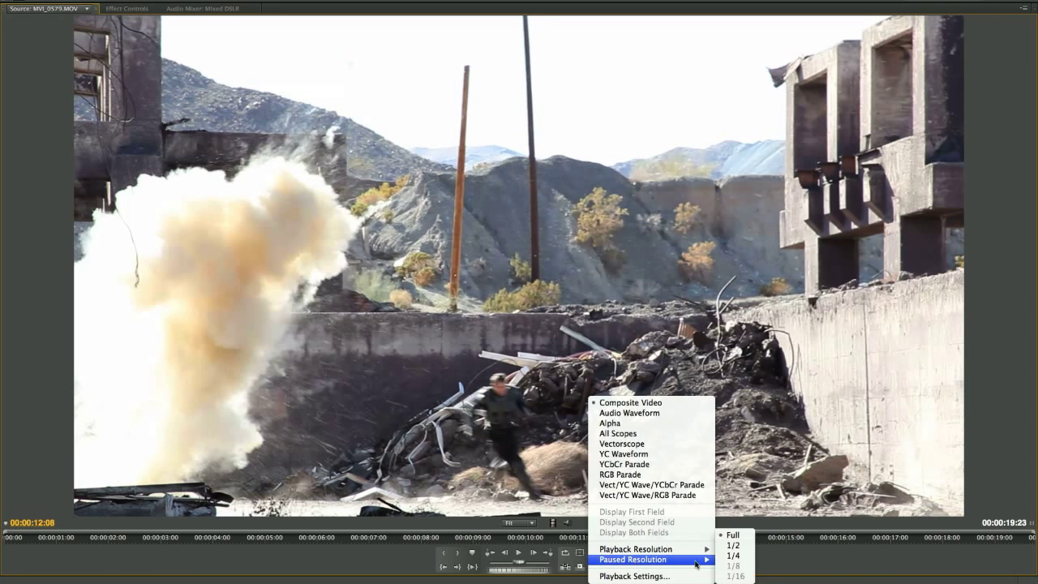
{"action": "left_click", "coordinate": [731, 535]}
Continue previewing MVI_0579.MOV to about 00:00:15:08, restore the monitor's size and place the clip at the start of Video 1
{"action": "key", "text": "space"}
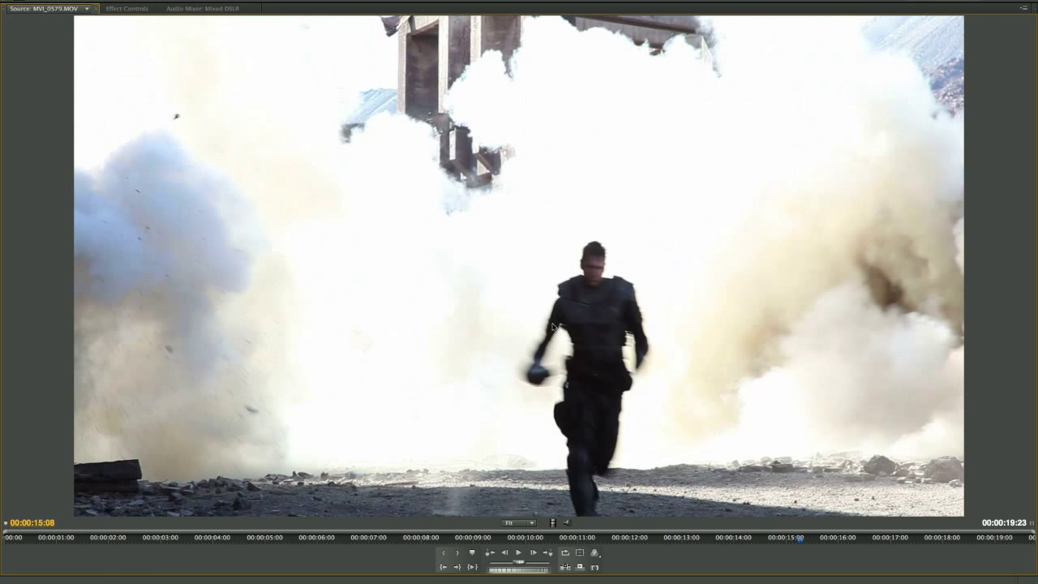
{"action": "key", "text": "grave"}
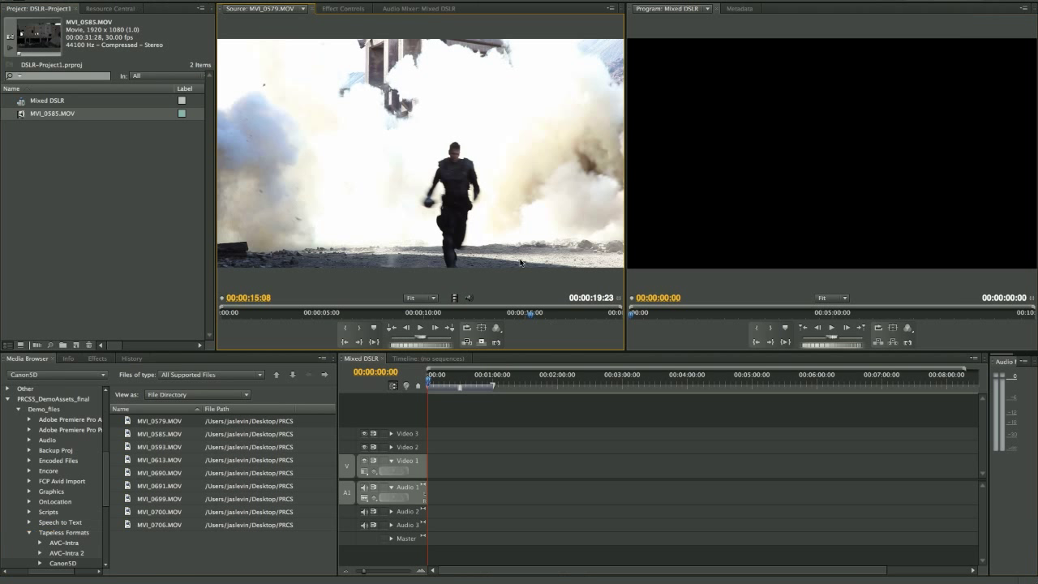
{"action": "left_click_drag", "start_coordinate": [377, 152], "coordinate": [428, 476]}
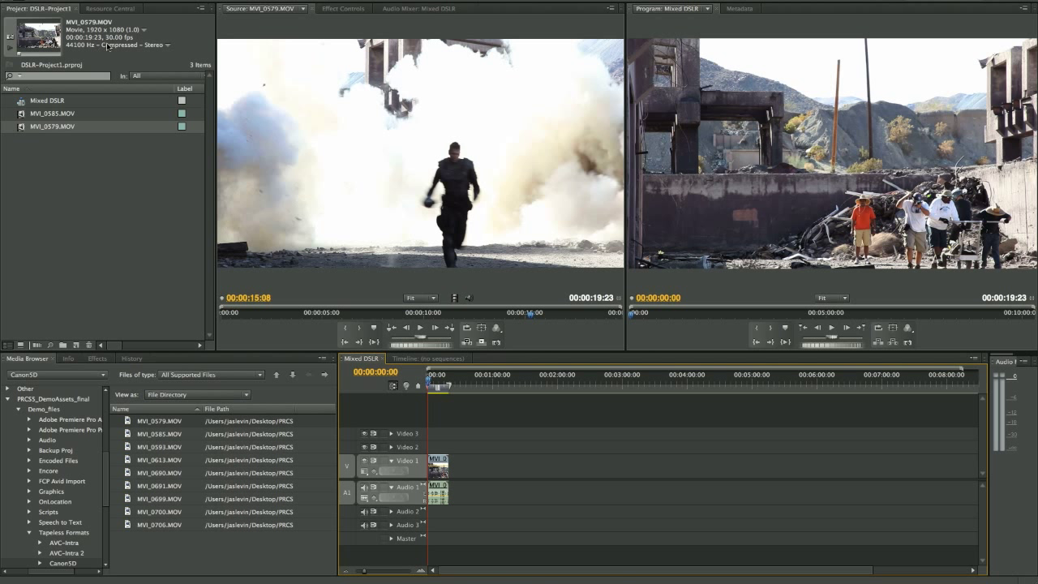
Load MVI_0263.MOV from the Canon7D folder into the Source monitor and bring up its playback resolution choices
{"action": "left_click", "coordinate": [275, 374]}
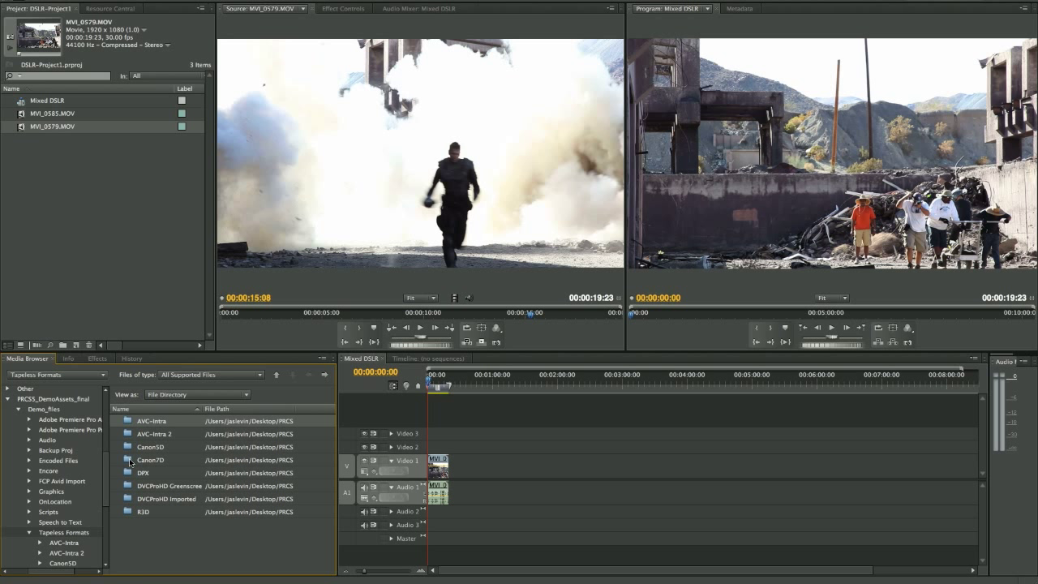
{"action": "double_click", "coordinate": [130, 460]}
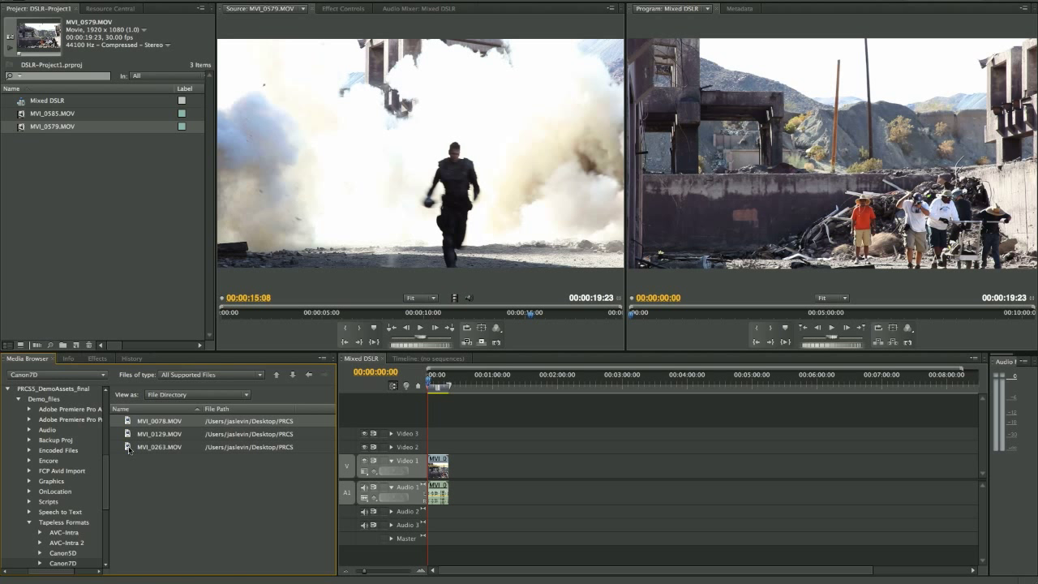
{"action": "double_click", "coordinate": [128, 449]}
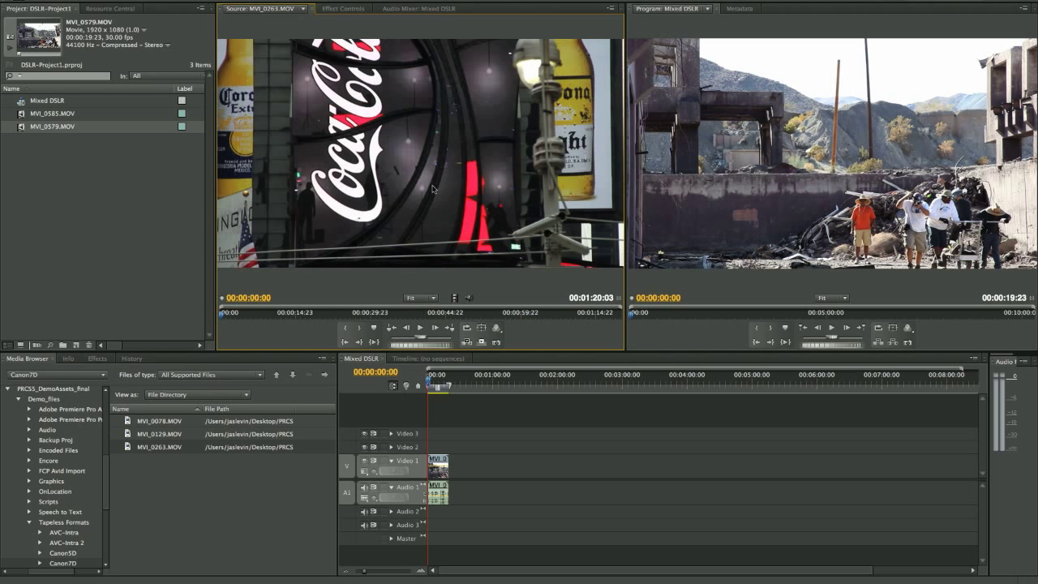
{"action": "left_click", "coordinate": [497, 331]}
{"action": "mouse_move", "coordinate": [539, 480]}
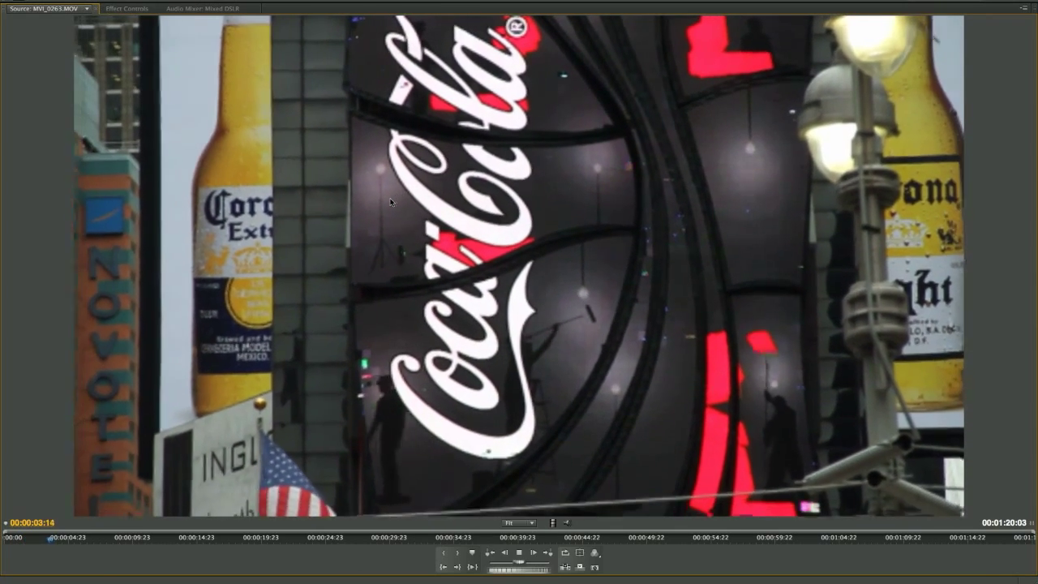
Mark In and Out points on MVI_0263.MOV, ending at 00:00:30:13, and place the section directly after MVI_0579.MOV on Video 1
{"action": "key", "text": "space"}
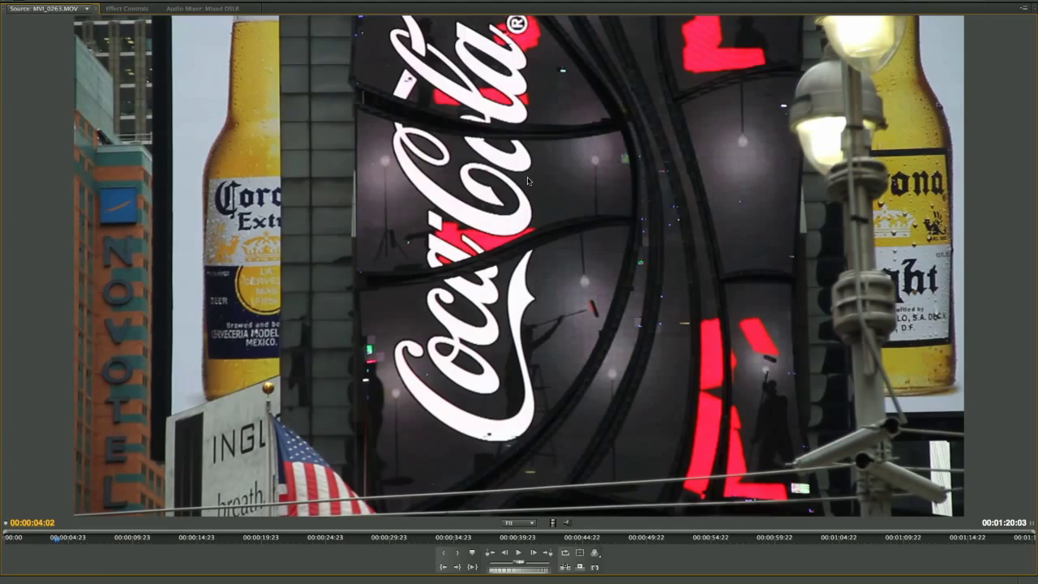
{"action": "left_click_drag", "start_coordinate": [56, 538], "coordinate": [398, 535]}
{"action": "key", "text": "i"}
{"action": "key", "text": "o"}
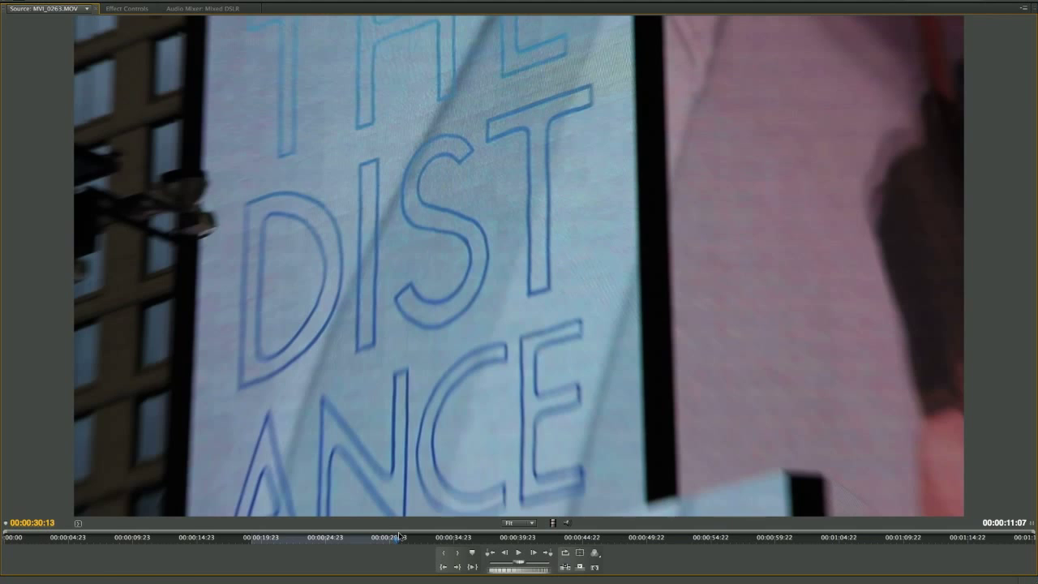
{"action": "key", "text": "grave"}
{"action": "left_click_drag", "start_coordinate": [349, 158], "coordinate": [440, 476]}
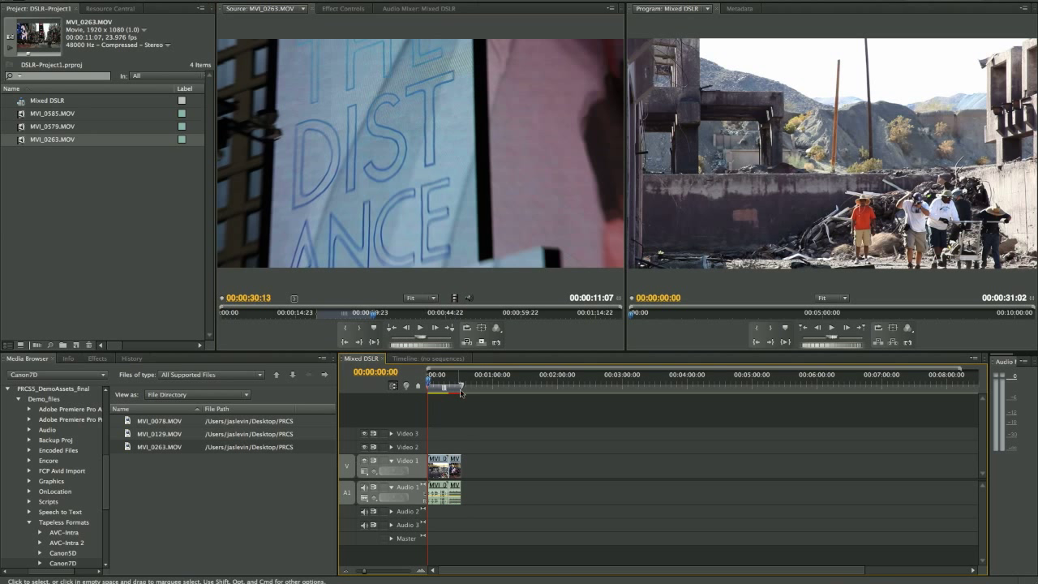
Play the Mixed DSLR sequence across the cut from MVI_0579.MOV to MVI_0263.MOV
{"action": "key", "text": "backslash"}
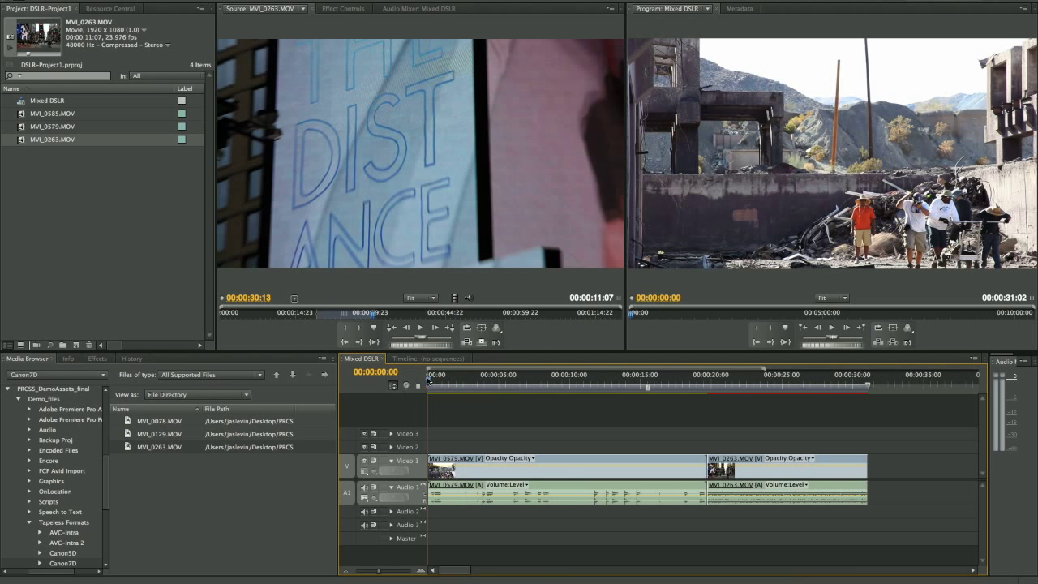
{"action": "left_click", "coordinate": [619, 381]}
{"action": "key", "text": "space"}
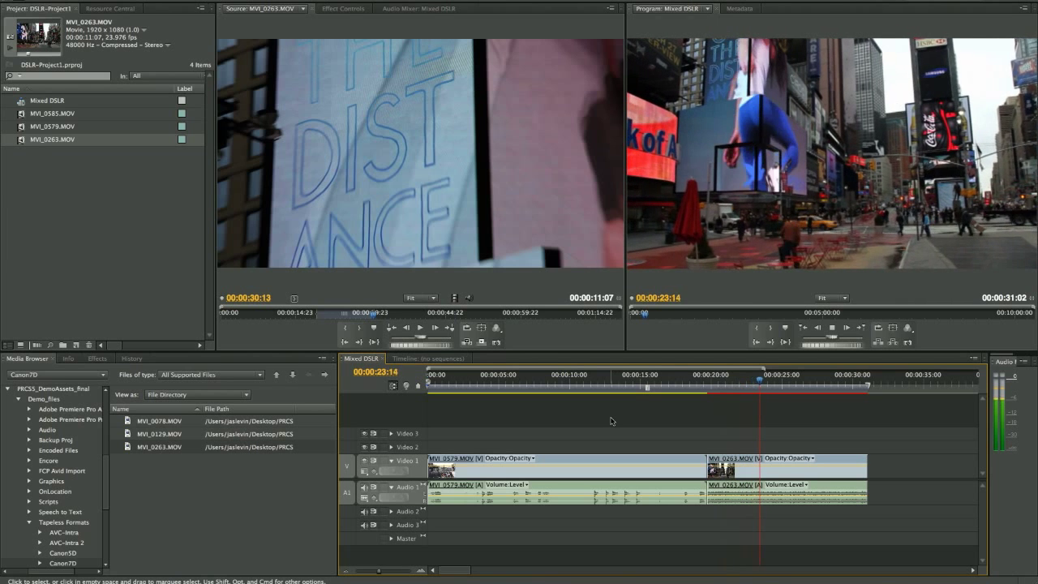
Stop the sequence playback at about 00:00:25:11 and load MVI_0078.MOV from the Canon7D folder into the Source monitor
{"action": "key", "text": "space"}
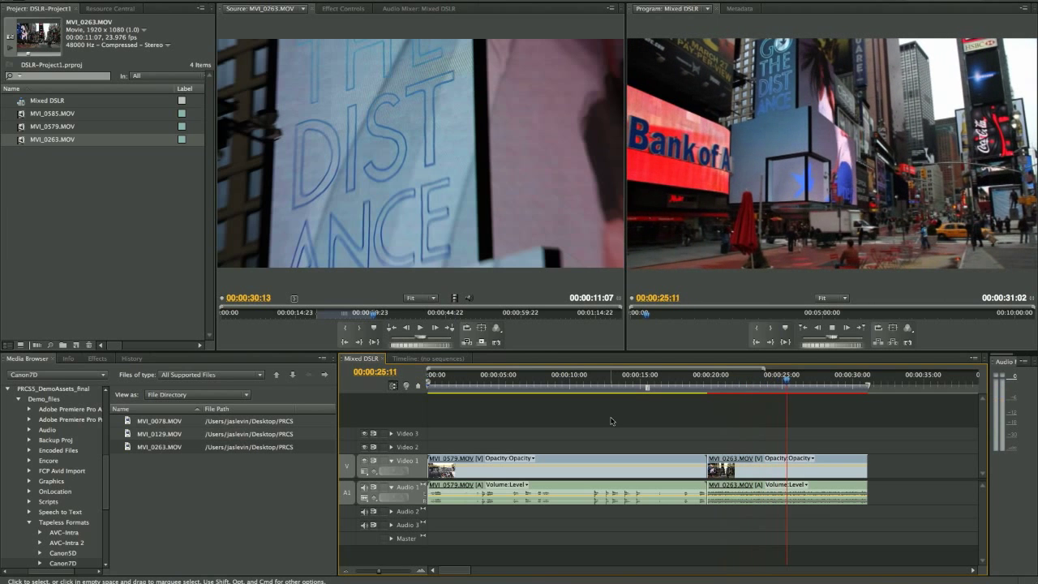
{"action": "left_click", "coordinate": [275, 375]}
{"action": "double_click", "coordinate": [130, 460]}
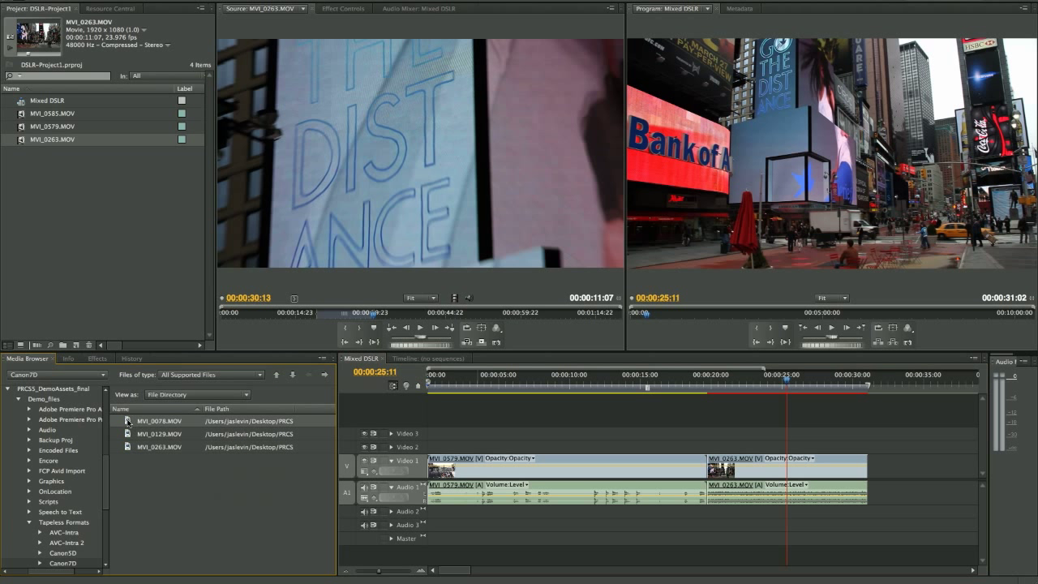
{"action": "double_click", "coordinate": [127, 421]}
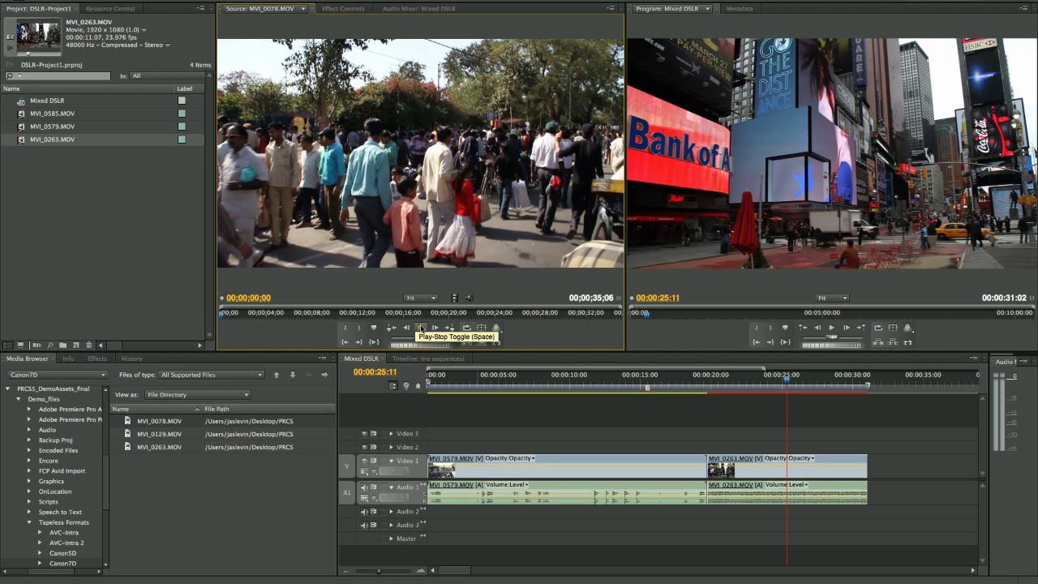
Check the playback resolution choices for MVI_0078.MOV and preview the clip in the Source monitor to about 00;00;05;04
{"action": "left_click", "coordinate": [496, 328]}
{"action": "mouse_move", "coordinate": [519, 478]}
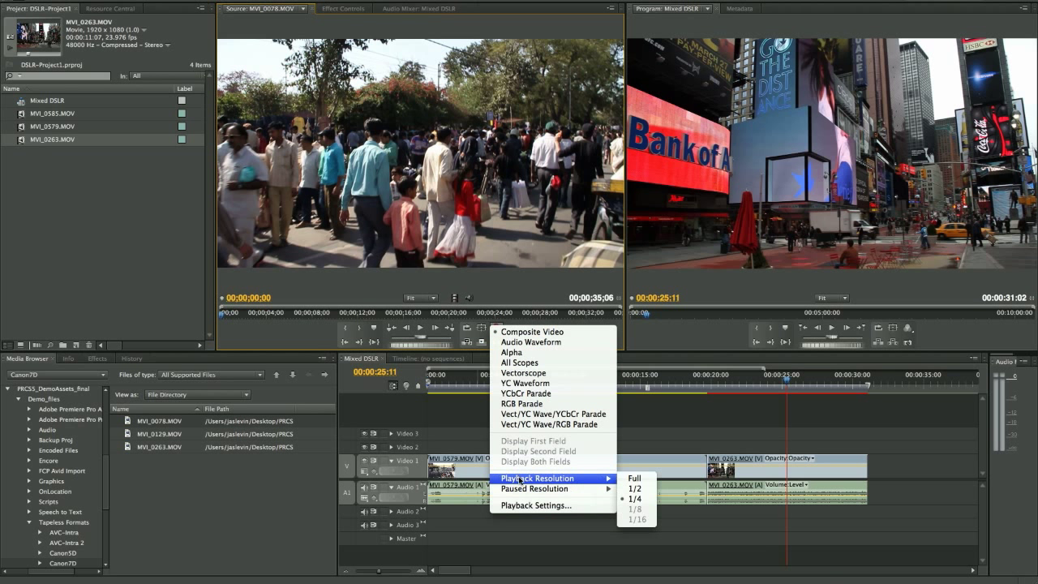
{"action": "left_click", "coordinate": [419, 326]}
{"action": "left_click", "coordinate": [419, 326]}
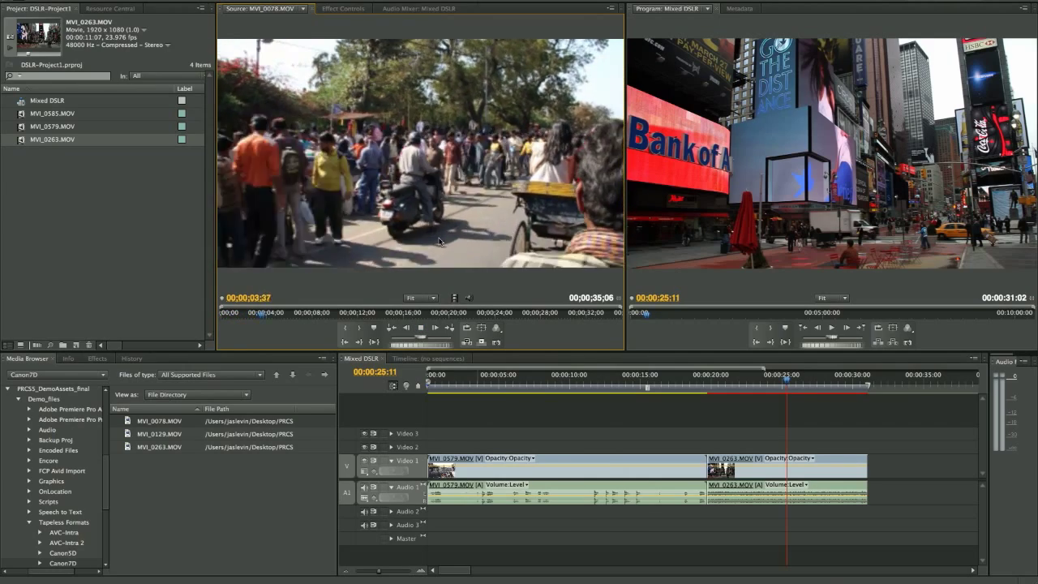
{"action": "key", "text": "space"}
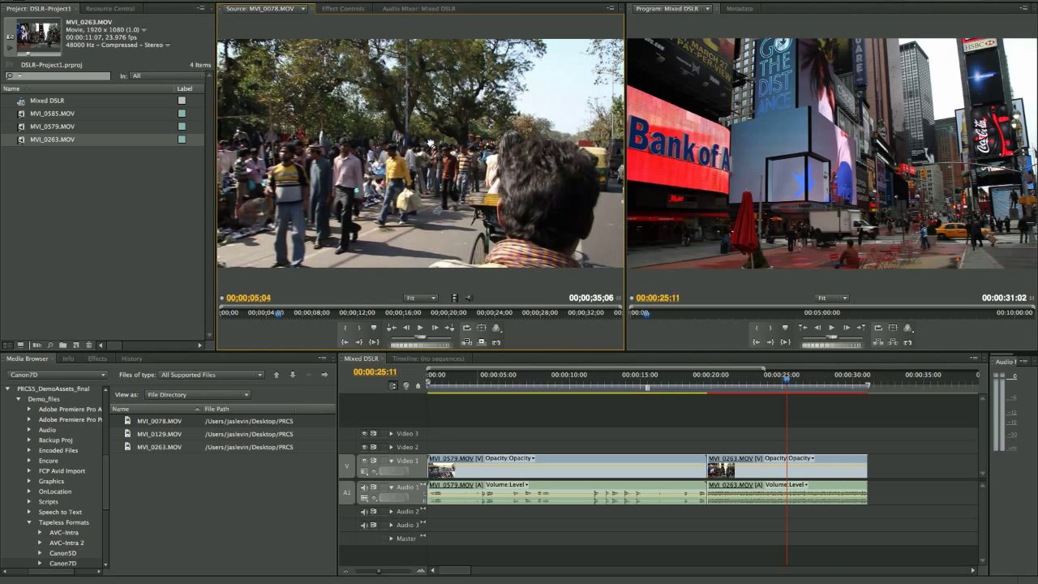
Add MVI_0078.MOV to the project and place it on Video 1 at the end of MVI_0263.MOV
{"action": "left_click_drag", "start_coordinate": [82, 245], "coordinate": [81, 243]}
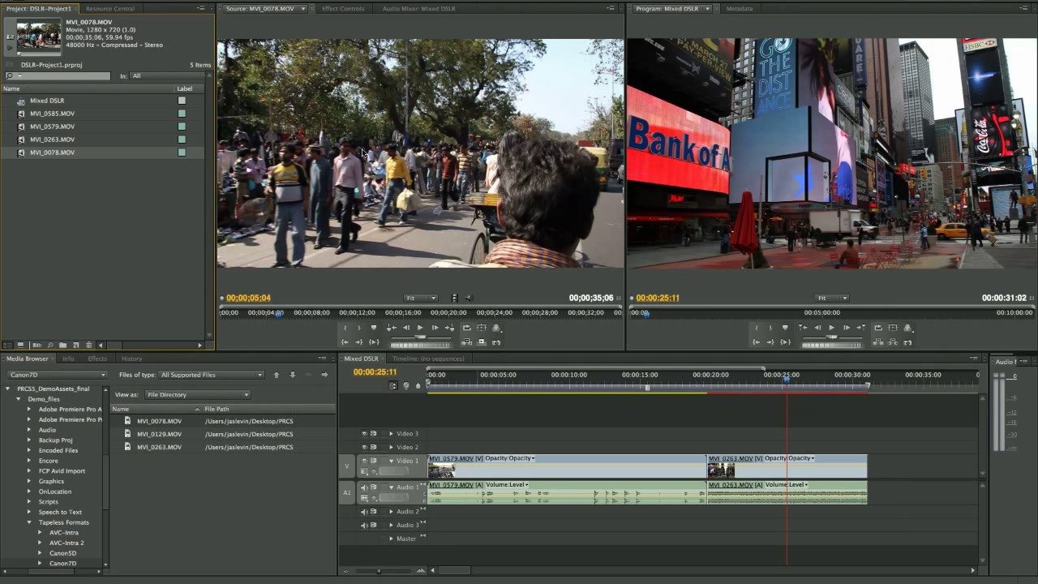
{"action": "left_click_drag", "start_coordinate": [616, 296], "coordinate": [862, 484]}
Inspect MVI_0078.MOV at about 00:00:31:09 in the Mixed DSLR sequence and scale the clip to the frame size
{"action": "left_click", "coordinate": [845, 381]}
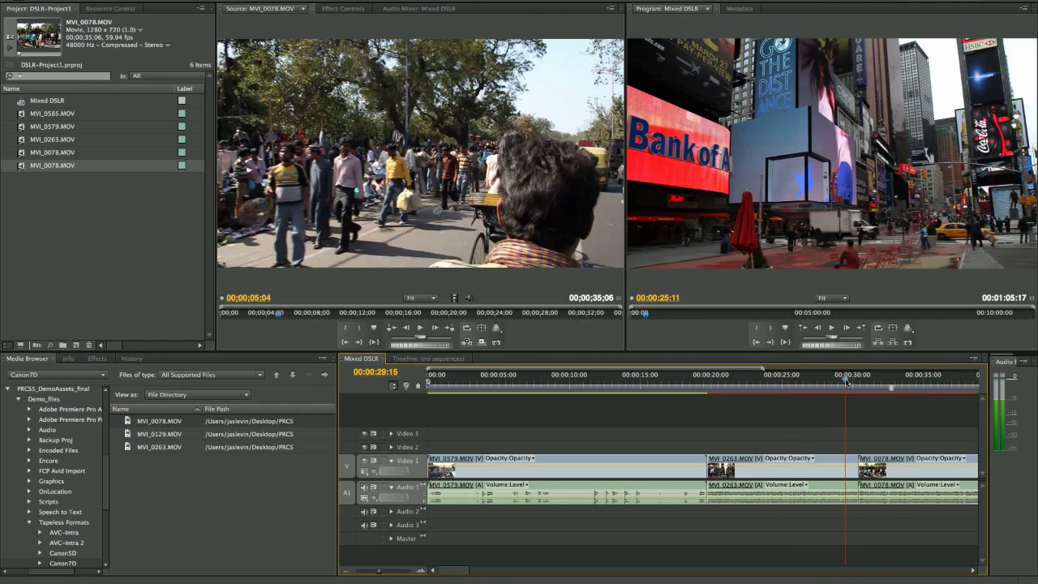
{"action": "left_click_drag", "start_coordinate": [845, 381], "coordinate": [871, 381]}
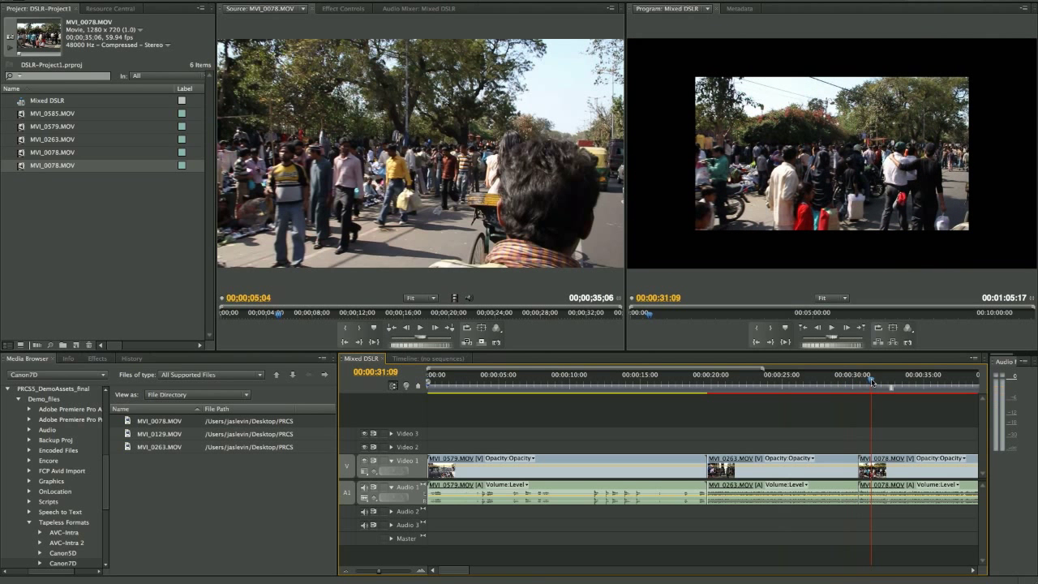
{"action": "right_click", "coordinate": [888, 472]}
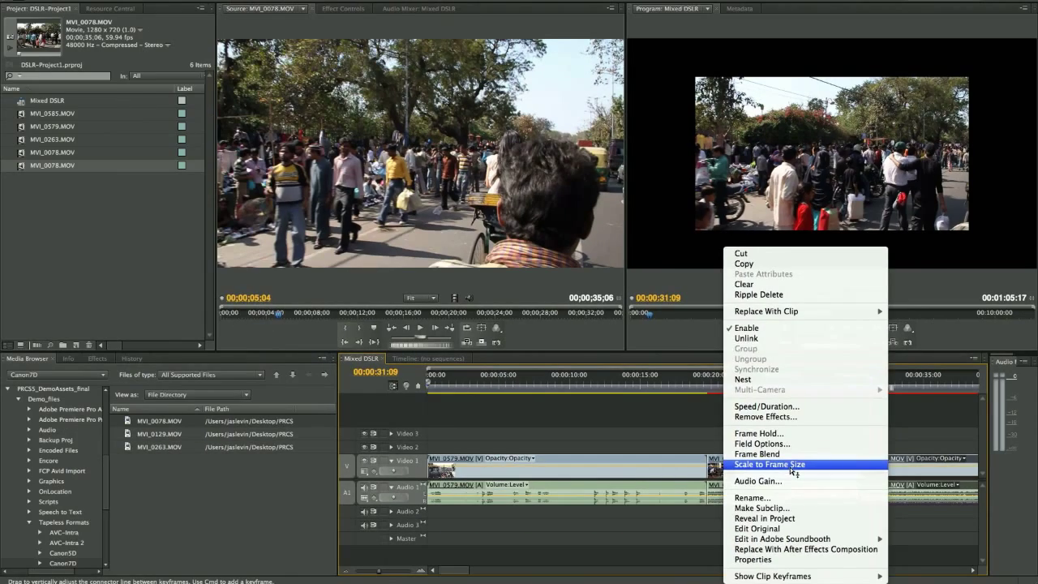
{"action": "left_click", "coordinate": [793, 477]}
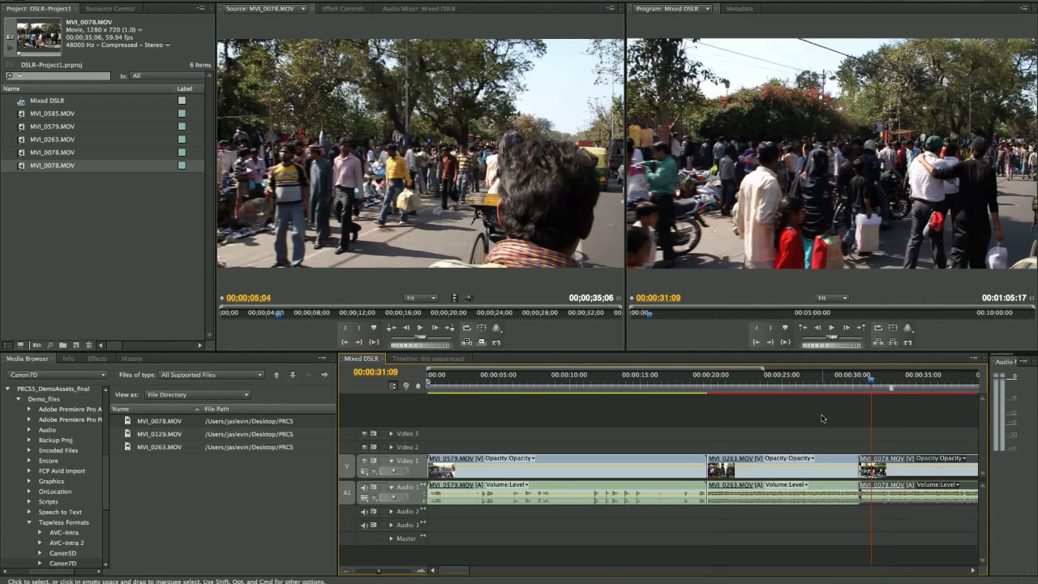
Play the Mixed DSLR sequence across the cut from MVI_0263.MOV to MVI_0078.MOV and show the whole sequence on the timeline
{"action": "left_click_drag", "start_coordinate": [835, 388], "coordinate": [824, 397]}
{"action": "key", "text": "space"}
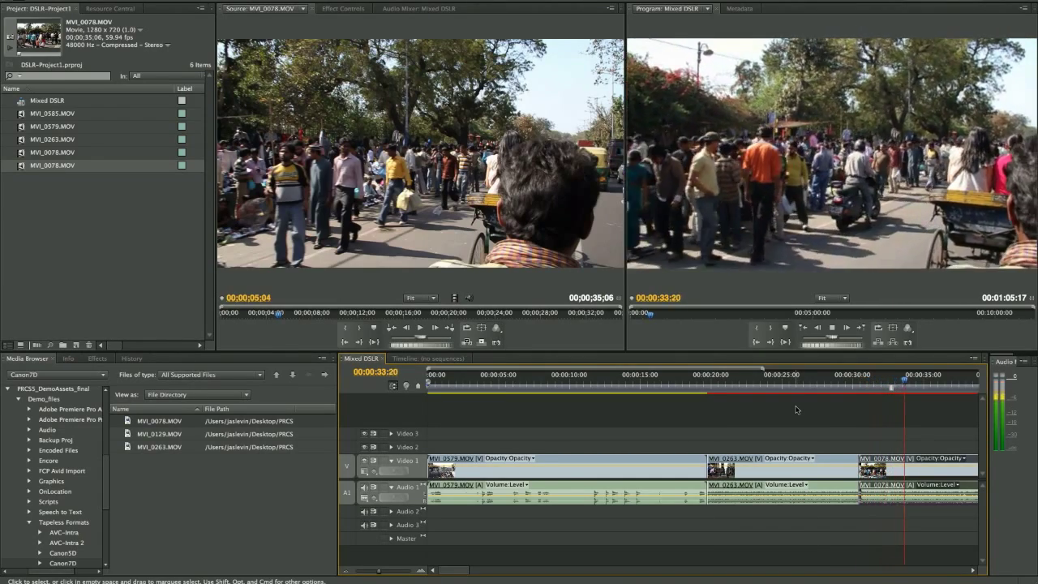
{"action": "key", "text": "space"}
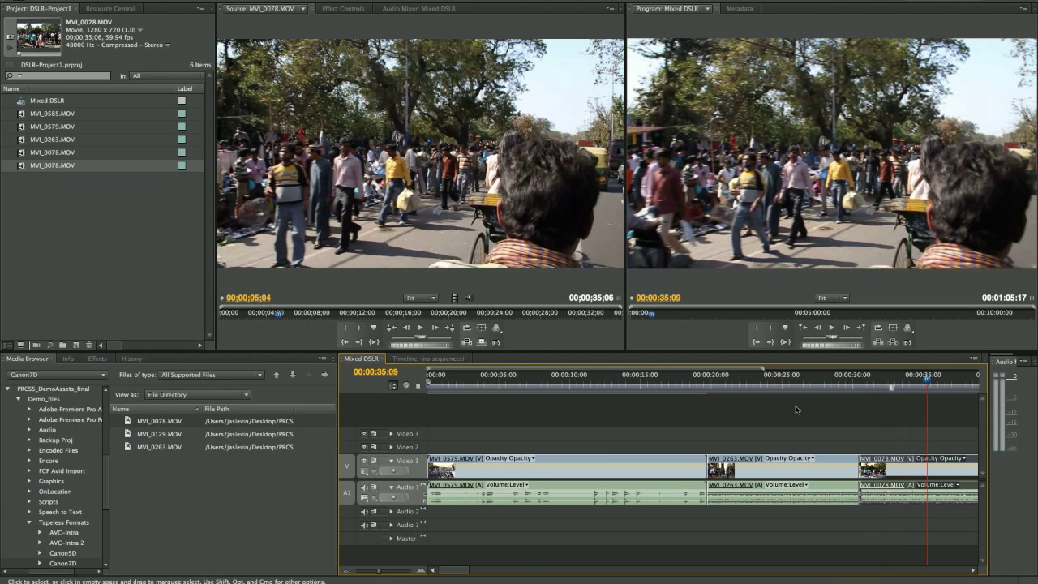
{"action": "key", "text": "minus"}
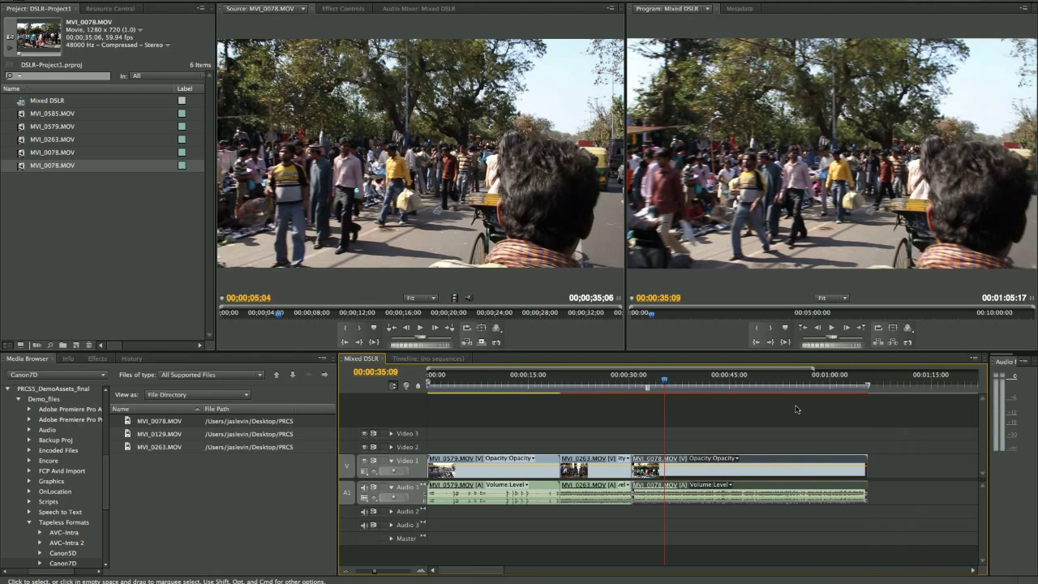
Select the last MVI_0078.MOV clip in the project and review its format details
{"action": "left_click", "coordinate": [112, 220]}
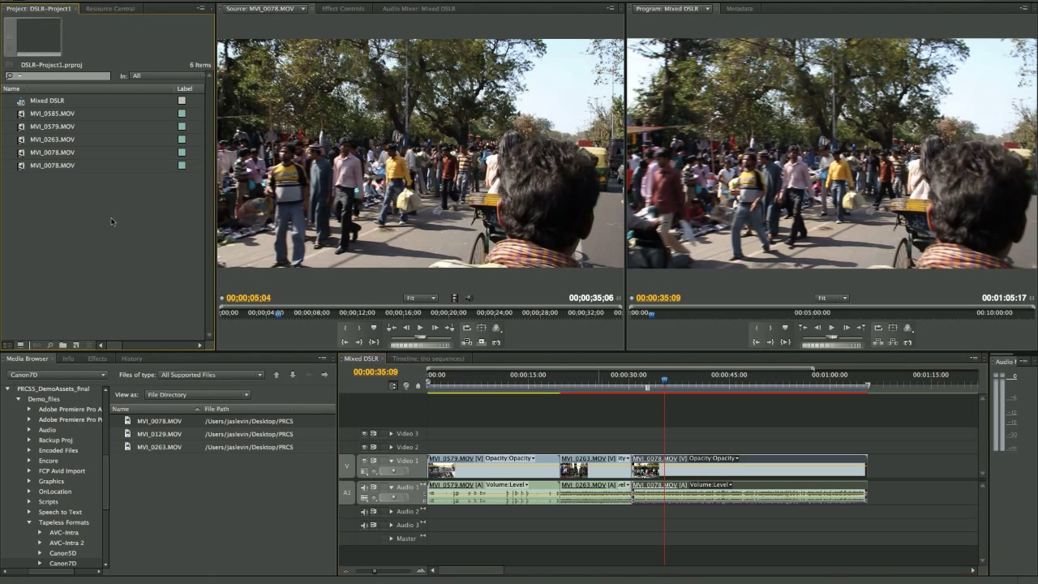
{"action": "left_click", "coordinate": [19, 167]}
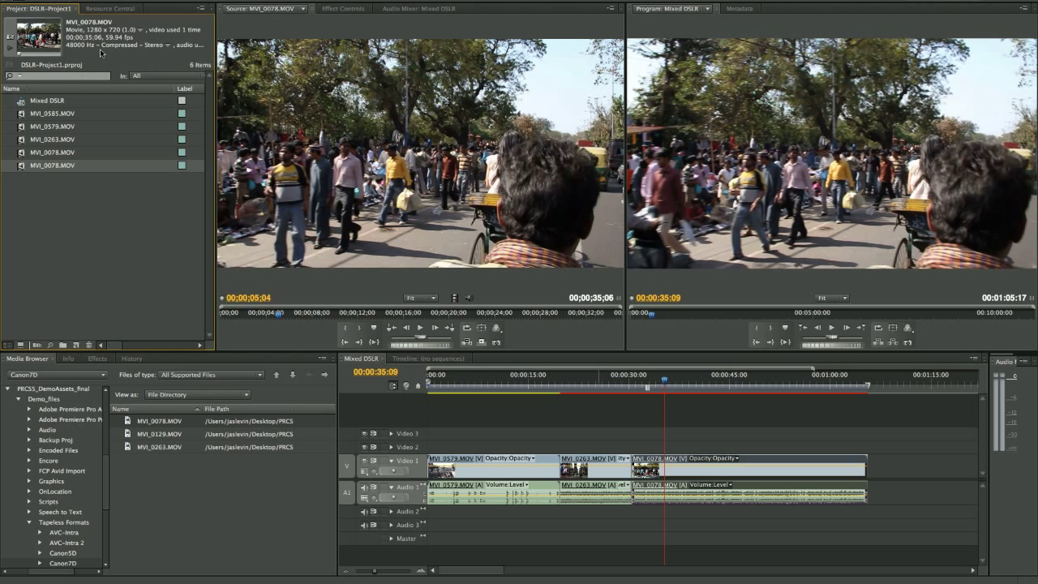
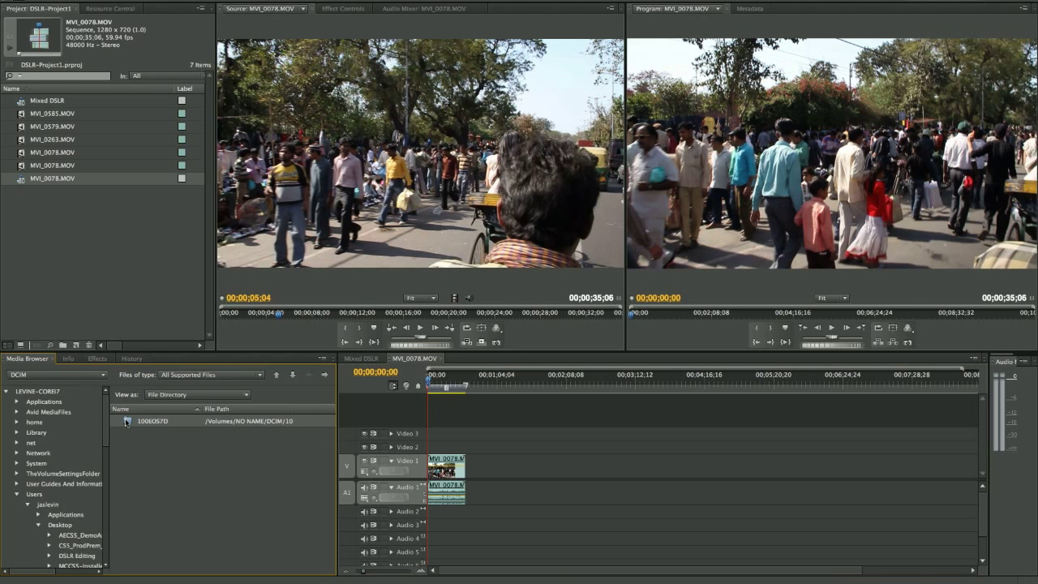
Load MVI_0038.MOV from the card's 100EOS7D folder into the Source monitor and add the clip to the project
{"action": "double_click", "coordinate": [128, 421]}
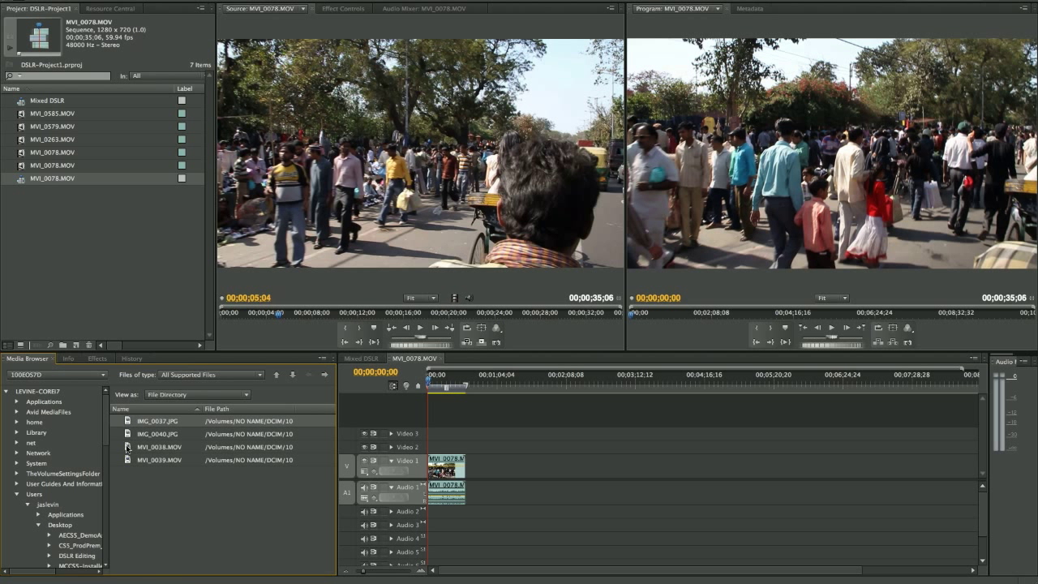
{"action": "double_click", "coordinate": [128, 447]}
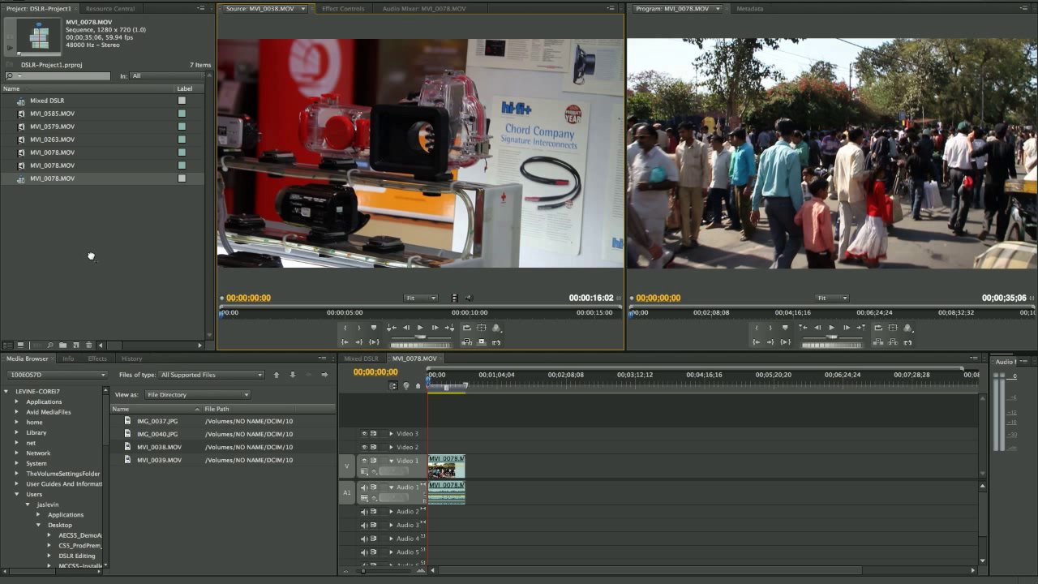
{"action": "left_click_drag", "start_coordinate": [91, 256], "coordinate": [91, 257]}
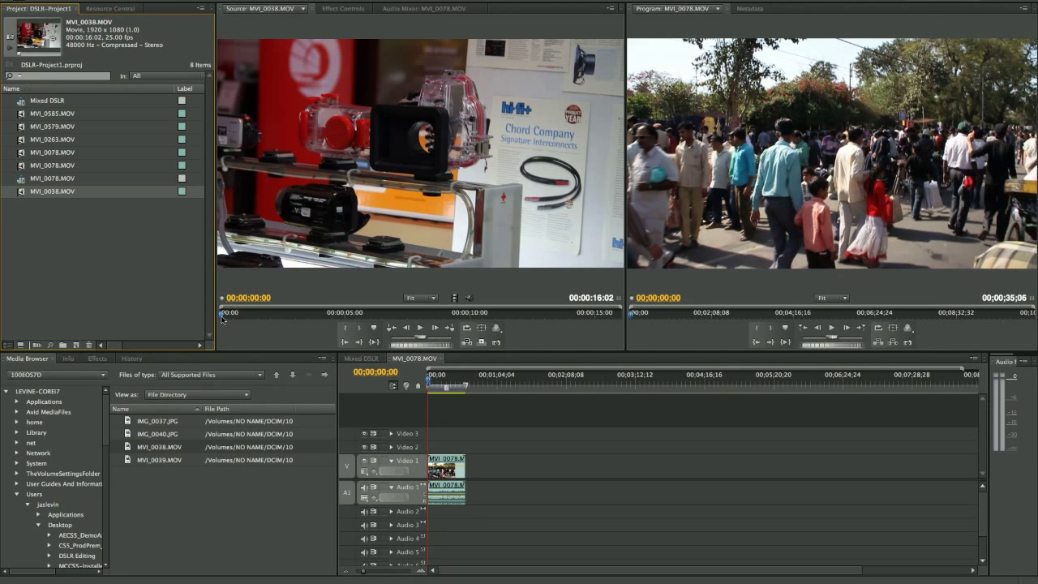
Scrub MVI_0038.MOV to about 00:00:10:07 and place the clip directly after MVI_0078.MOV on Video 1
{"action": "left_click_drag", "start_coordinate": [224, 314], "coordinate": [478, 324]}
{"action": "left_click_drag", "start_coordinate": [379, 166], "coordinate": [473, 460]}
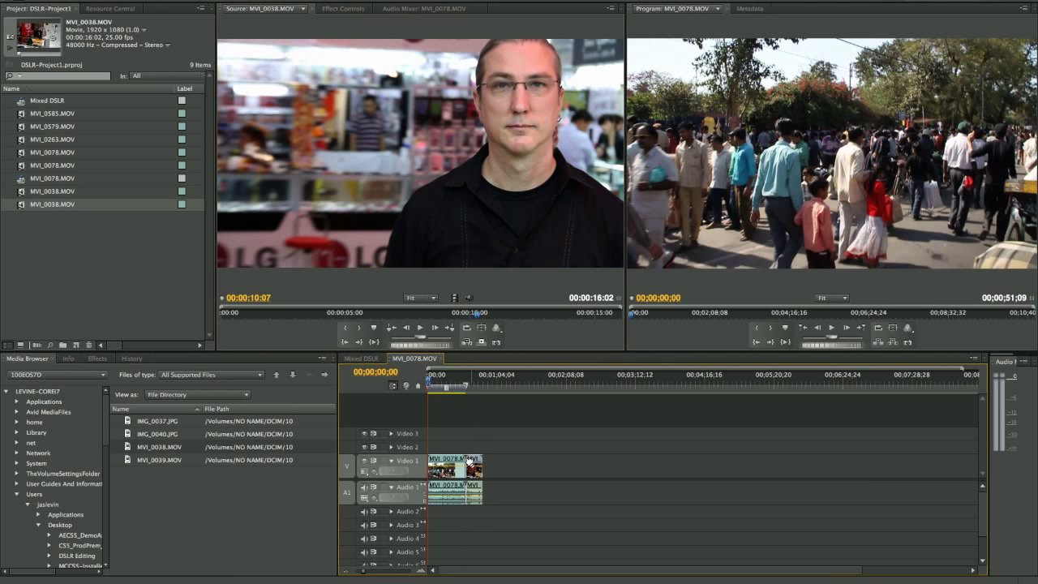
Inspect MVI_0038.MOV at about 00;00;37;58 in the MVI_0078.MOV sequence and scale the clip to the frame size
{"action": "left_click_drag", "start_coordinate": [434, 380], "coordinate": [469, 381]}
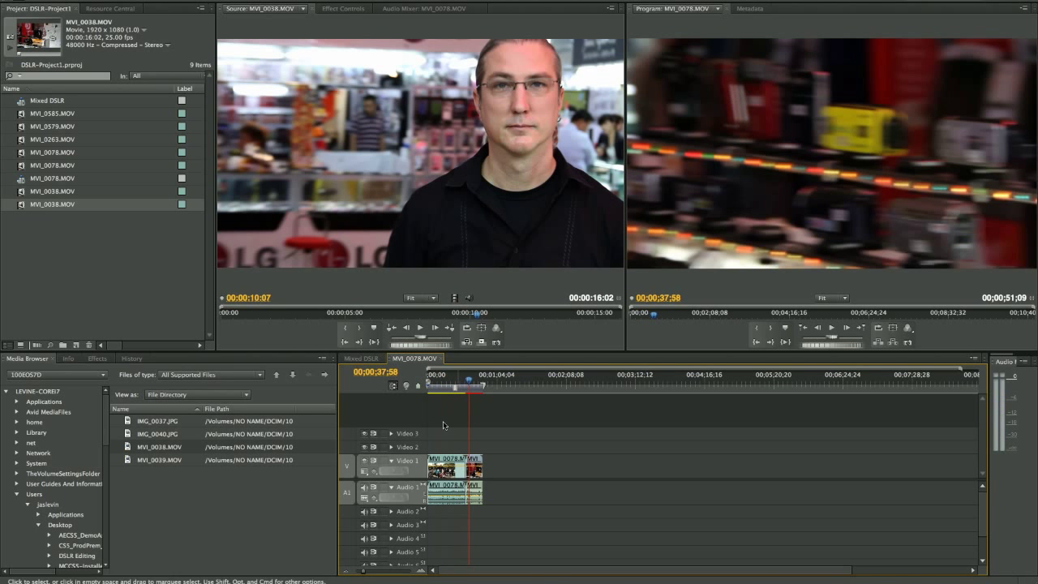
{"action": "right_click", "coordinate": [476, 470]}
{"action": "left_click", "coordinate": [516, 469]}
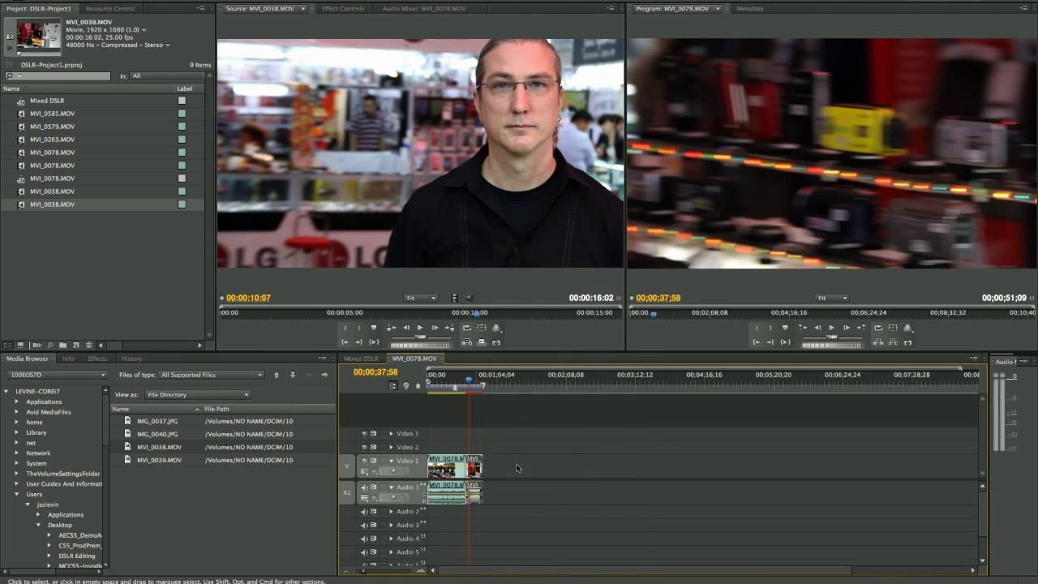
Play the MVI_0078.MOV sequence across the cut to MVI_0038.MOV, stopping at about 00;00;36;22
{"action": "left_click_drag", "start_coordinate": [472, 381], "coordinate": [462, 380]}
{"action": "key", "text": "space"}
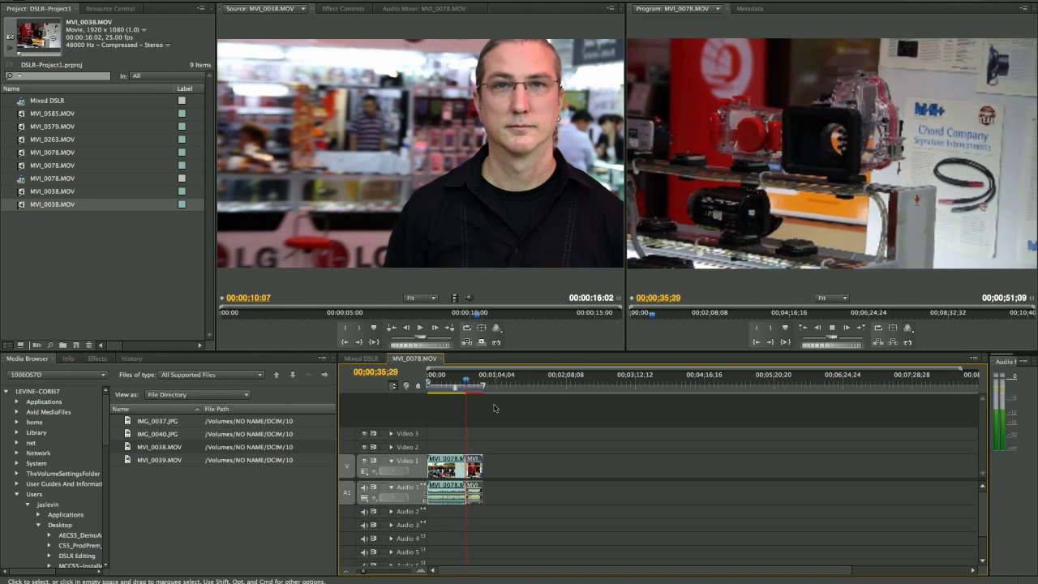
{"action": "key", "text": "space"}
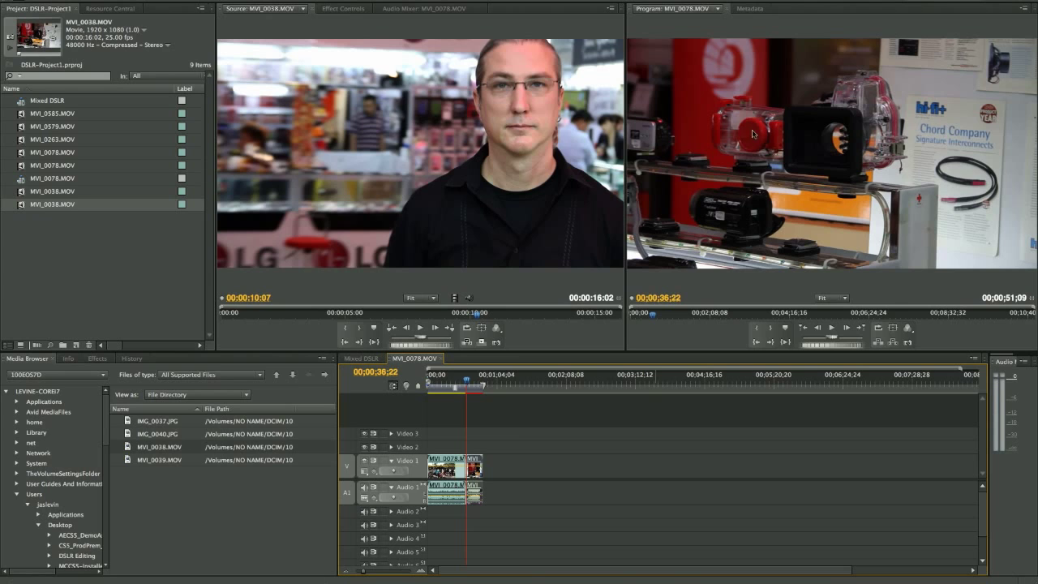
Maximize the Program monitor, play MVI_0038.MOV to about 00;00;37;50 and restore the monitor's size
{"action": "key", "text": "grave"}
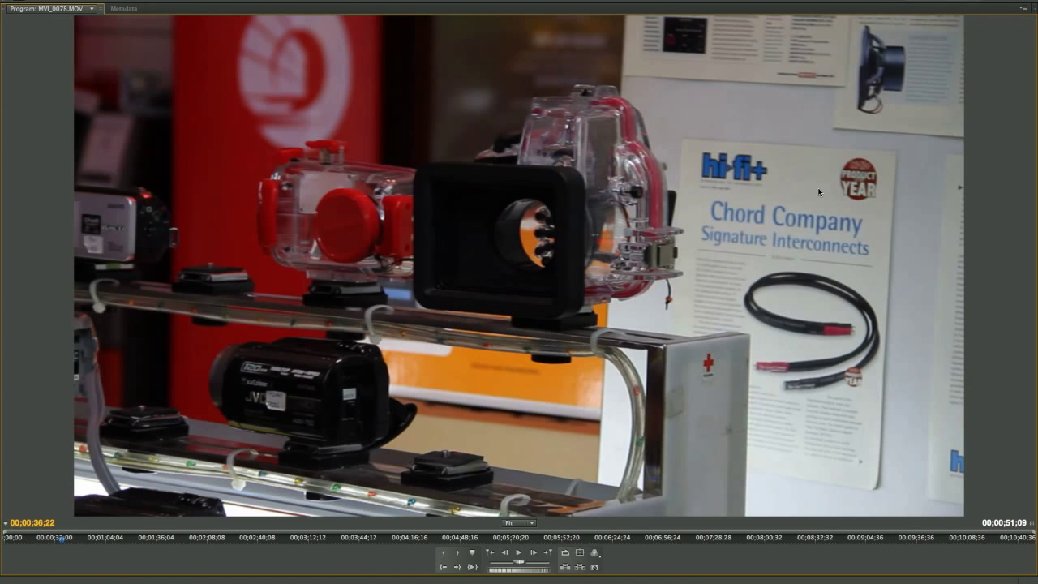
{"action": "key", "text": "space"}
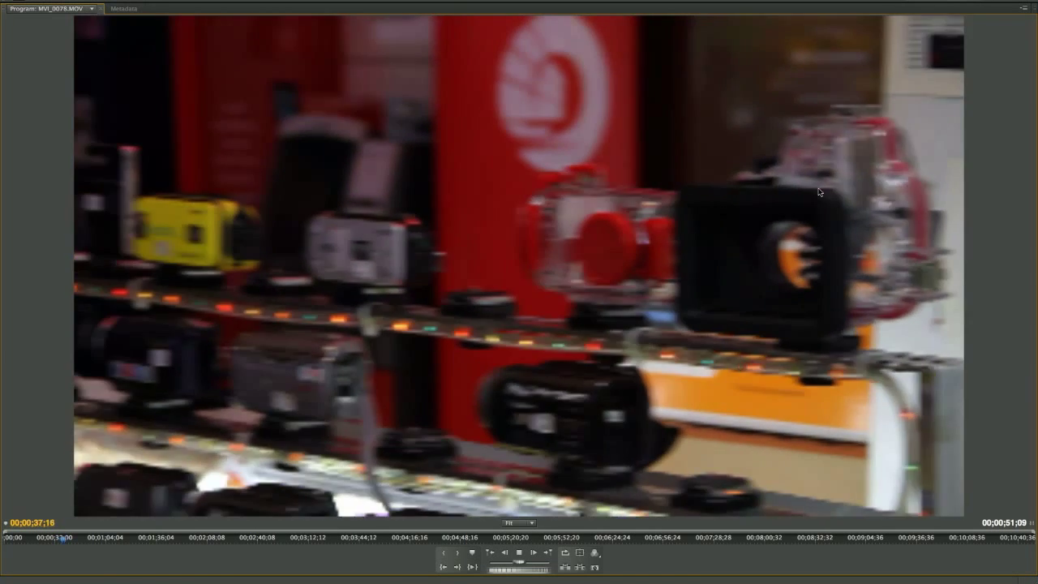
{"action": "key", "text": "space"}
{"action": "key", "text": "grave"}
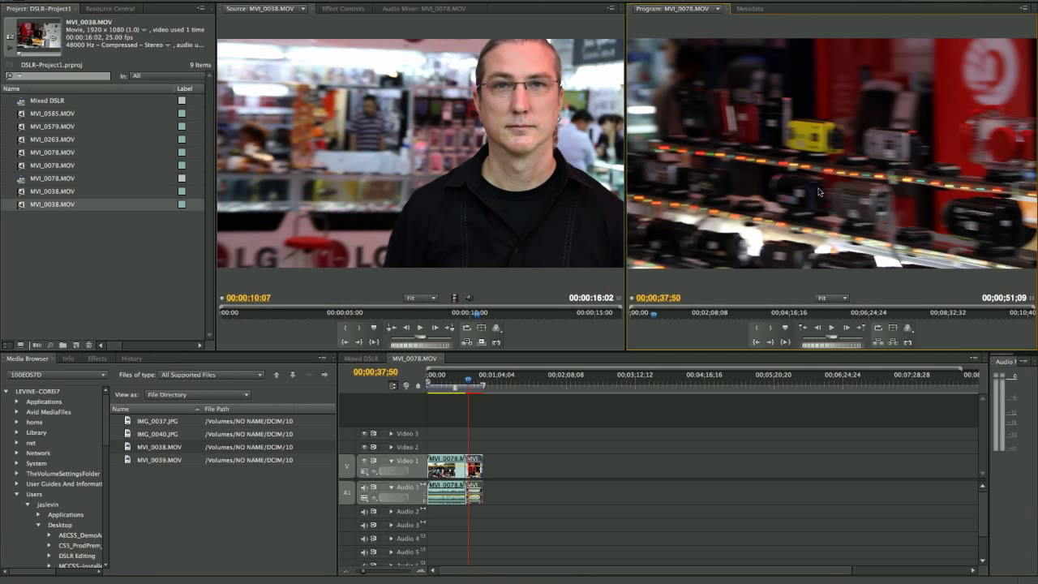